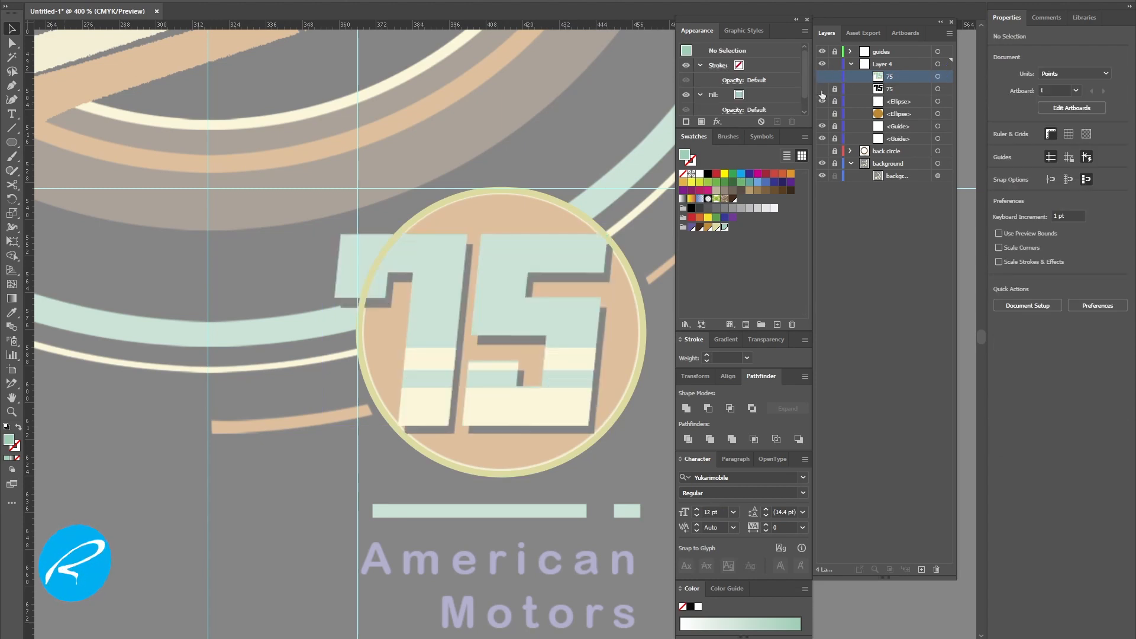
Clip the cream stripes to the 75 numerals as a clipping mask and show the numeral object.
{"action": "key", "text": "ctrl+7"}
{"action": "left_click", "coordinate": [822, 89]}
{"action": "left_click", "coordinate": [613, 346]}
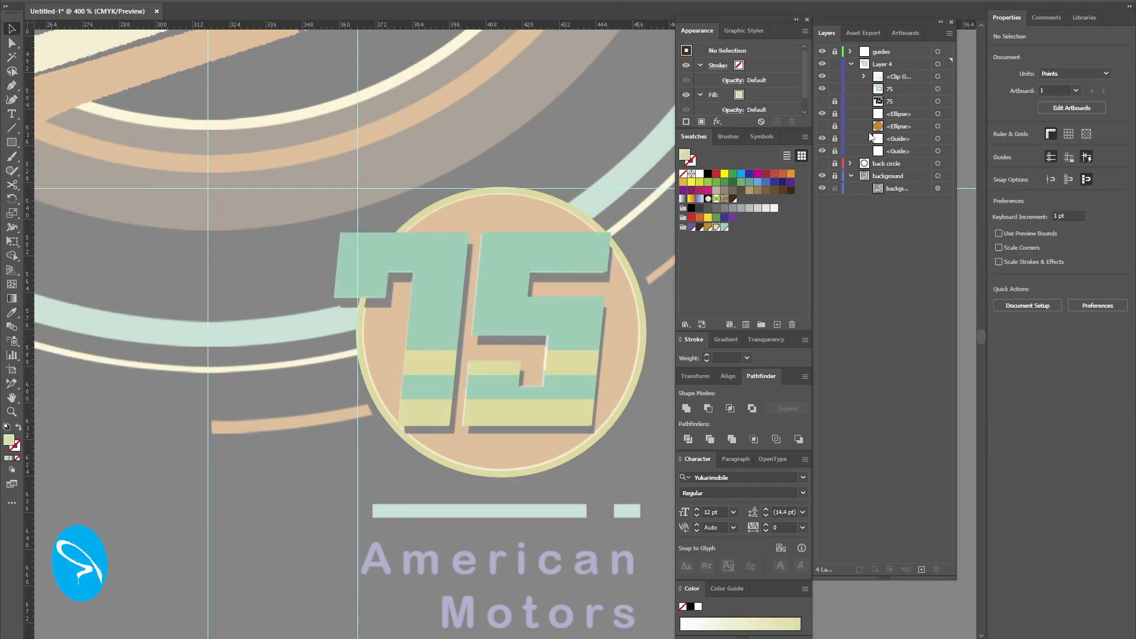
Show the orange circle, its cream ring and the black shadow object behind the 75 numerals.
{"action": "left_click", "coordinate": [822, 126]}
{"action": "left_click", "coordinate": [822, 101]}
{"action": "left_click_drag", "start_coordinate": [822, 106], "coordinate": [822, 116]}
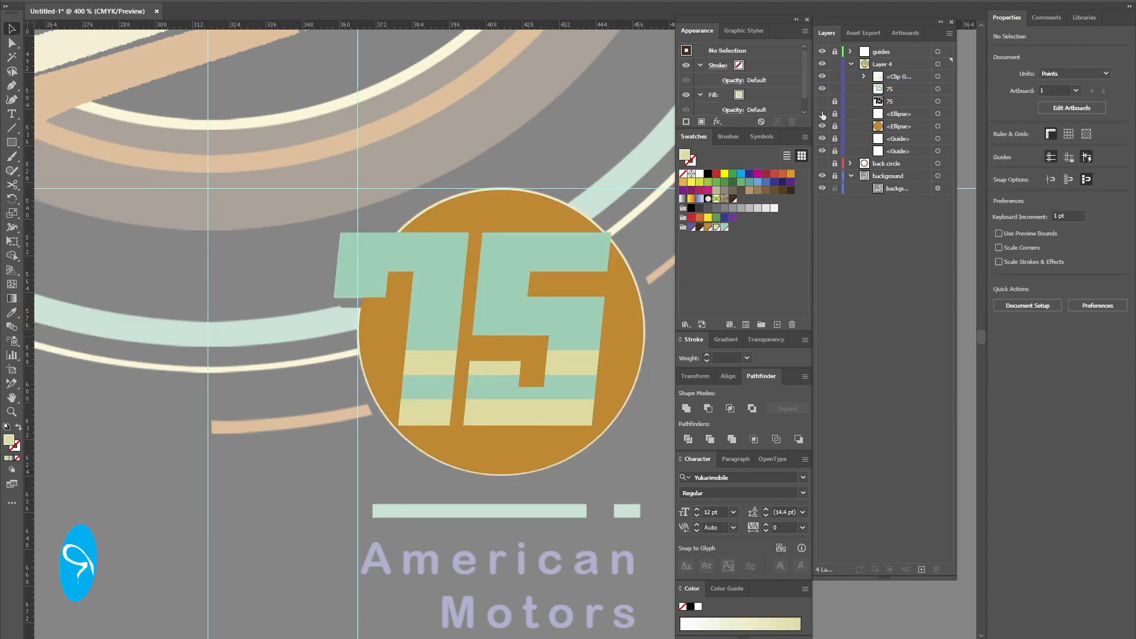
{"action": "left_click", "coordinate": [822, 116]}
{"action": "left_click", "coordinate": [822, 116]}
{"action": "left_click", "coordinate": [822, 101]}
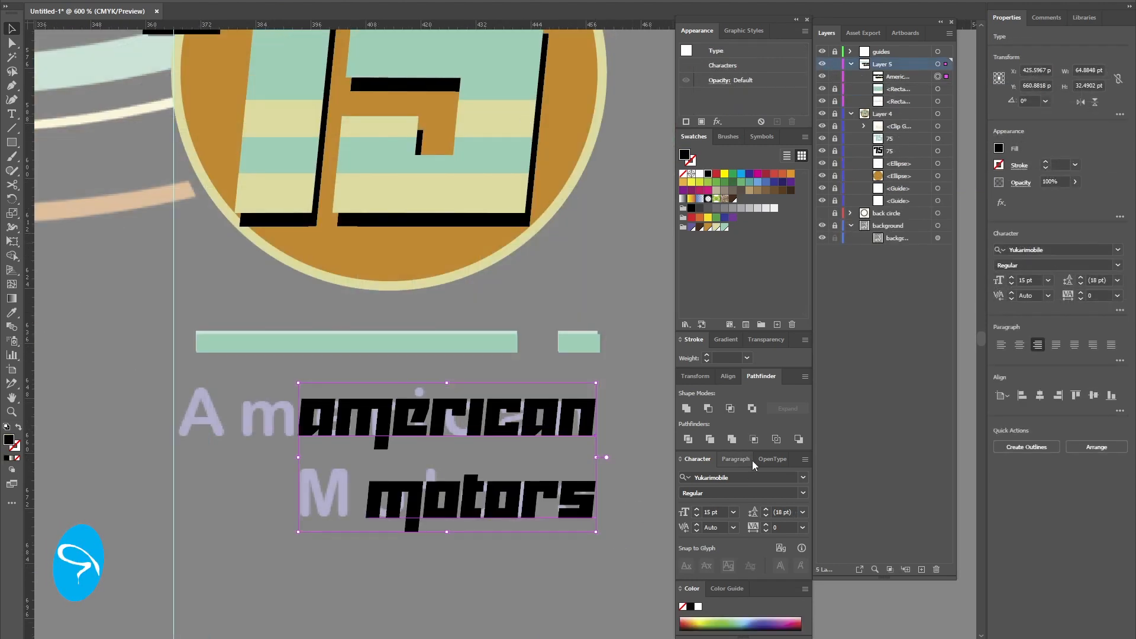
Set the character tracking of the "american motors" text to 200.
{"action": "left_click", "coordinate": [803, 528]}
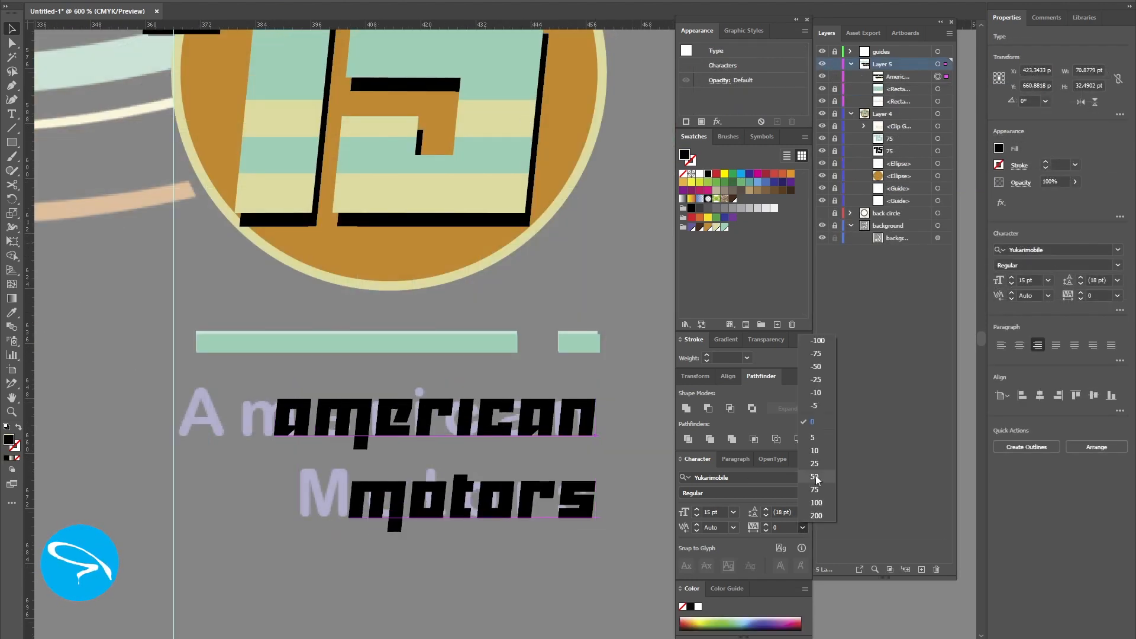
{"action": "left_click", "coordinate": [817, 519]}
{"action": "left_click", "coordinate": [598, 312]}
{"action": "key", "text": "ctrl+minus"}
{"action": "key", "text": "ctrl+plus"}
Fill the "american motors" text with the purple swatch and deselect it.
{"action": "left_click", "coordinate": [297, 409]}
{"action": "left_click", "coordinate": [40, 2]}
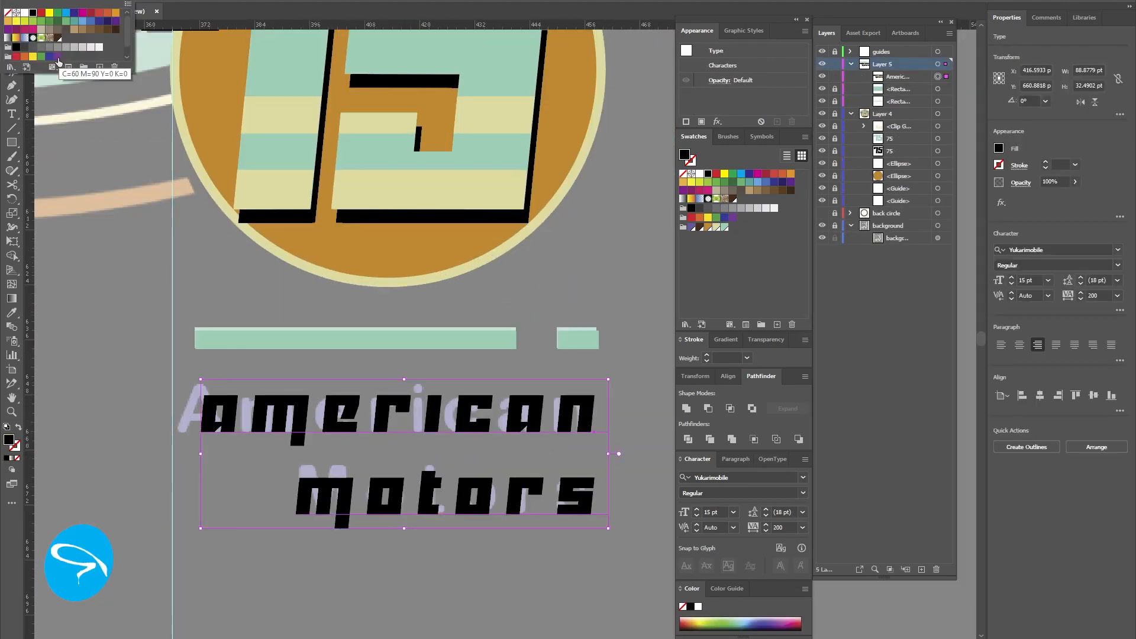
{"action": "left_click", "coordinate": [16, 62]}
{"action": "left_click", "coordinate": [592, 306]}
{"action": "left_click", "coordinate": [591, 310]}
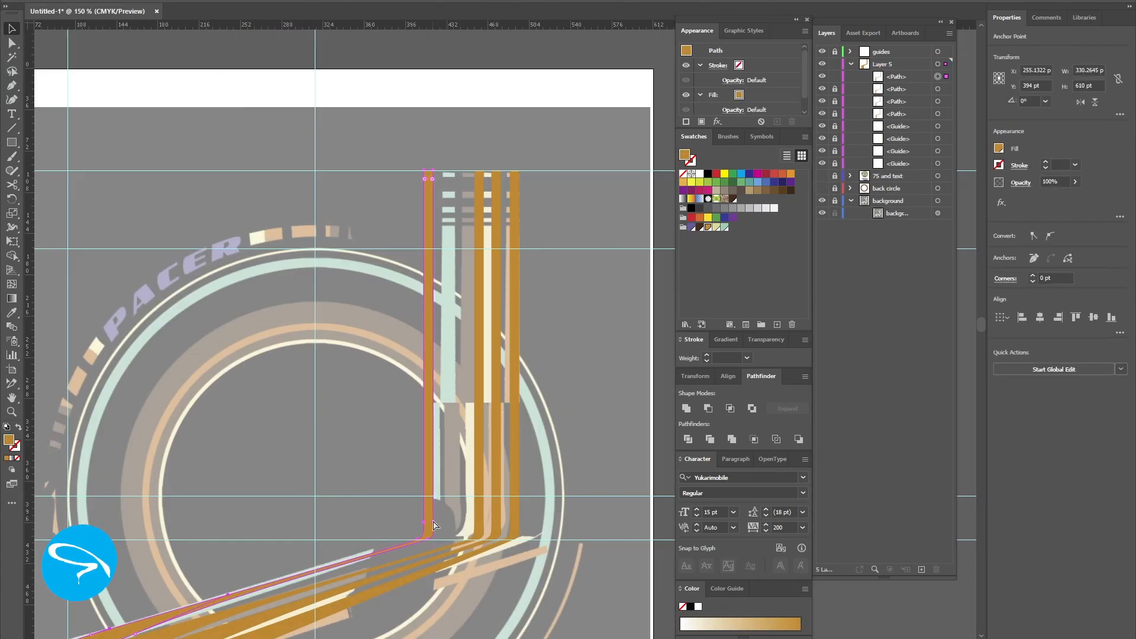
Move the upright section of the leftmost orange stripe closer to the neighbouring upright stripes and deselect it.
{"action": "left_click_drag", "start_coordinate": [432, 523], "coordinate": [465, 525]}
{"action": "left_click_drag", "start_coordinate": [413, 487], "coordinate": [432, 296]}
{"action": "left_click", "coordinate": [368, 203]}
Show the back circle layer and cover the artboard with a black 646 × 829 pt rectangle on a new layer above the background.
{"action": "key", "text": "ctrl+1"}
{"action": "left_click", "coordinate": [822, 188]}
{"action": "left_click", "coordinate": [890, 202]}
{"action": "key", "text": "m"}
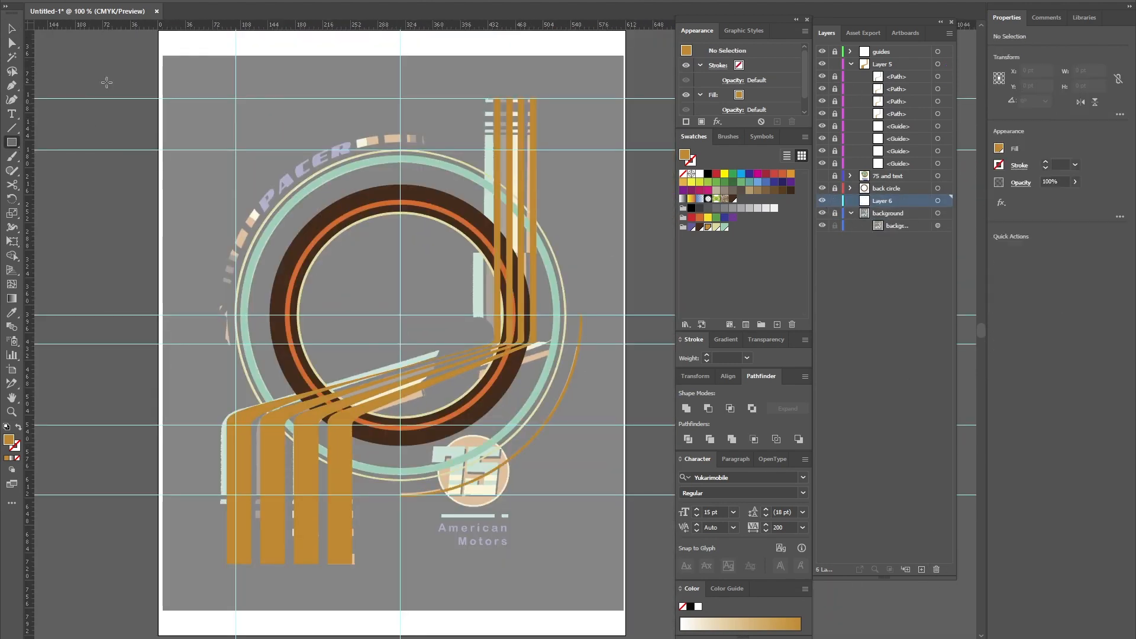
{"action": "key", "text": "ctrl+minus"}
{"action": "left_click_drag", "start_coordinate": [265, 120], "coordinate": [593, 543]}
{"action": "left_click", "coordinate": [58, 1]}
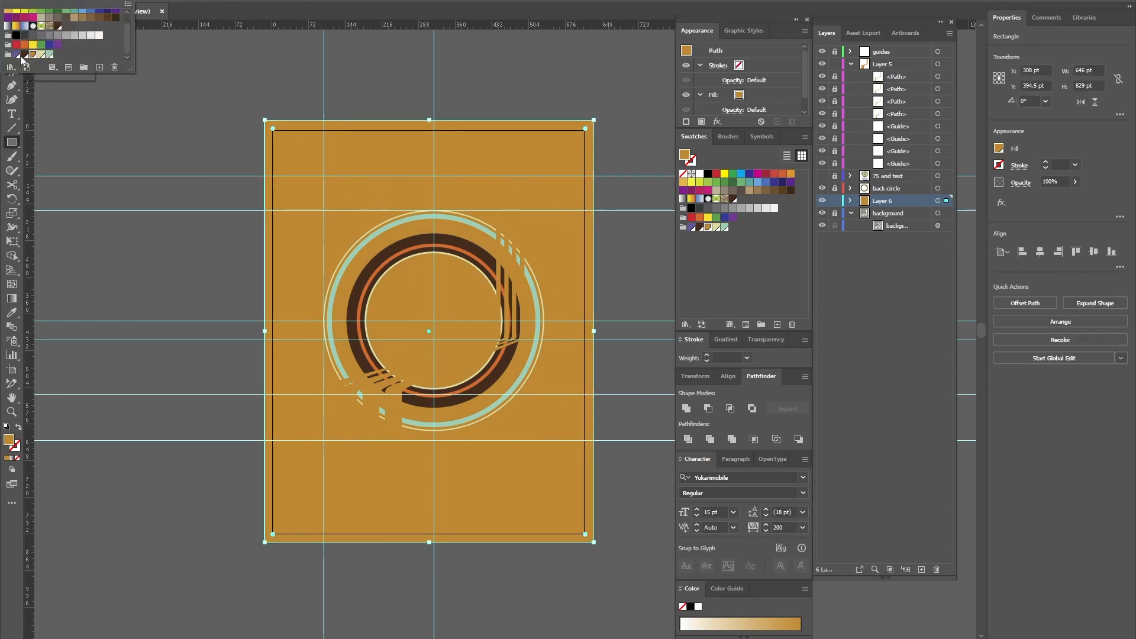
{"action": "left_click", "coordinate": [16, 34]}
Hide the upper stripe paths and the black background rectangle to expose the reference sketch.
{"action": "scroll", "coordinate": [468, 385], "scroll_direction": "up", "scroll_amount": 5}
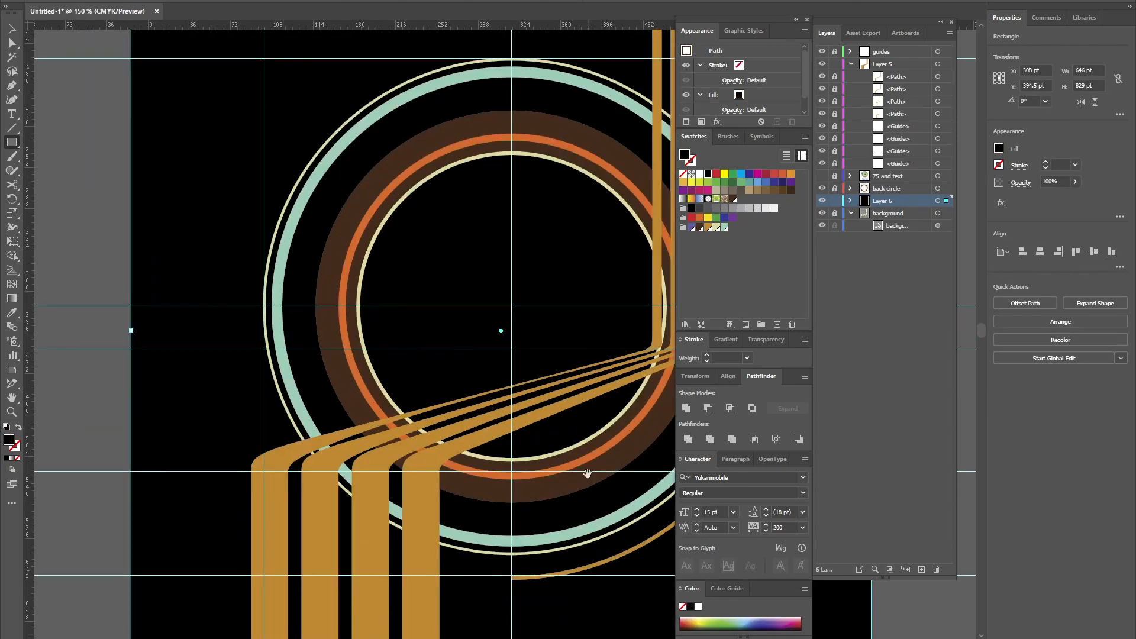
{"action": "left_click_drag", "start_coordinate": [457, 375], "coordinate": [475, 329]}
{"action": "mouse_move", "coordinate": [403, 342]}
{"action": "left_mouse_down"}
{"action": "mouse_move", "coordinate": [450, 376]}
{"action": "mouse_move", "coordinate": [390, 347]}
{"action": "left_mouse_up"}
{"action": "left_click", "coordinate": [899, 78]}
{"action": "left_click", "coordinate": [900, 114]}
{"action": "left_click_drag", "start_coordinate": [822, 77], "coordinate": [822, 101]}
{"action": "left_click", "coordinate": [822, 201]}
Unlock the third stripe path, fill it with the cream swatch and lock it again.
{"action": "left_click", "coordinate": [822, 114]}
{"action": "left_click", "coordinate": [835, 101]}
{"action": "left_click", "coordinate": [253, 444]}
{"action": "left_click", "coordinate": [41, 54]}
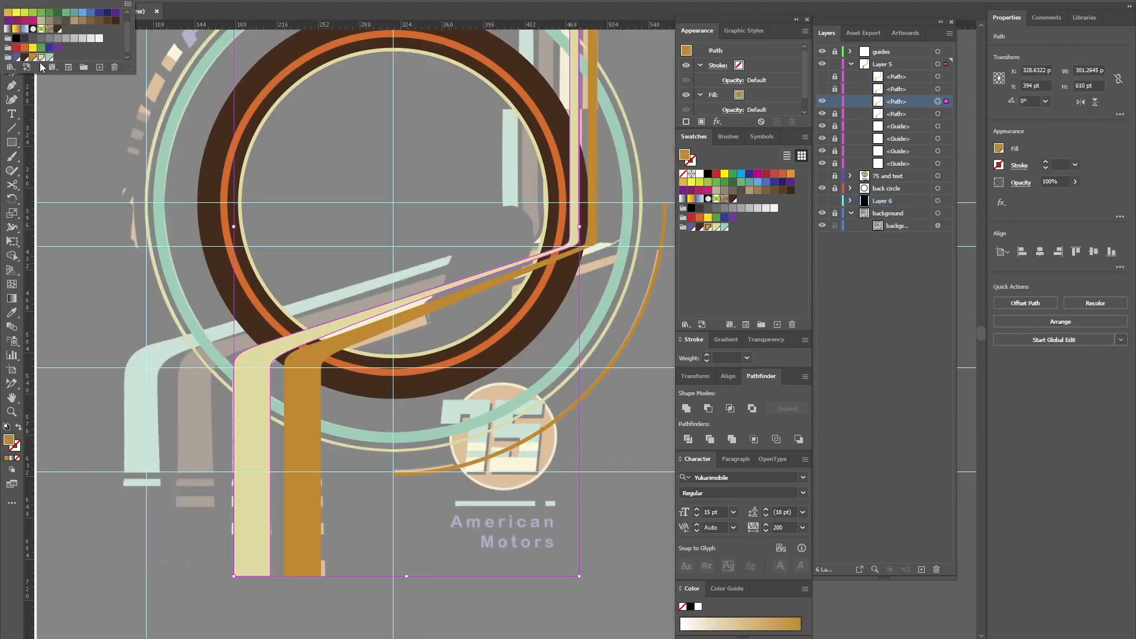
{"action": "left_click", "coordinate": [835, 101]}
Show the remaining two stripes and fill the second one dark brown and the first one mint green.
{"action": "left_click", "coordinate": [822, 88]}
{"action": "left_click", "coordinate": [202, 426]}
{"action": "left_click", "coordinate": [24, 54]}
{"action": "left_click", "coordinate": [835, 89]}
{"action": "left_click", "coordinate": [836, 76]}
{"action": "left_click", "coordinate": [822, 76]}
{"action": "left_click", "coordinate": [163, 382]}
{"action": "left_click", "coordinate": [49, 54]}
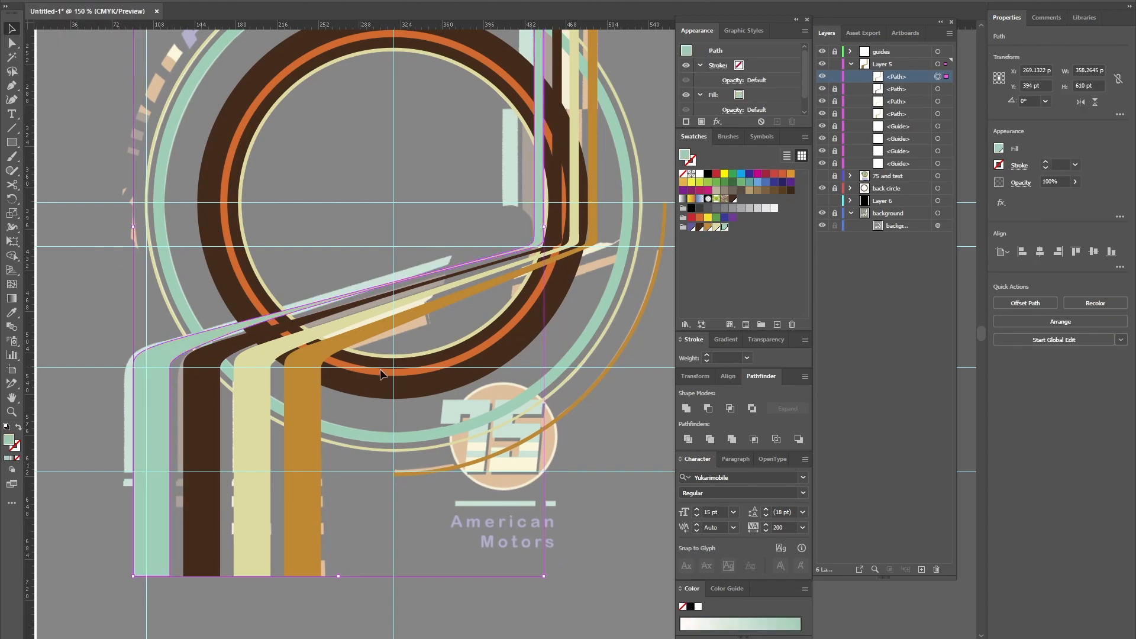
Show the black background layer and the "75 and text" layer, and deselect everything.
{"action": "left_click_drag", "start_coordinate": [401, 557], "coordinate": [367, 592]}
{"action": "left_click", "coordinate": [822, 201]}
{"action": "left_click", "coordinate": [822, 175]}
{"action": "scroll", "coordinate": [391, 370], "scroll_direction": "down", "scroll_amount": 2}
{"action": "left_click", "coordinate": [654, 276]}
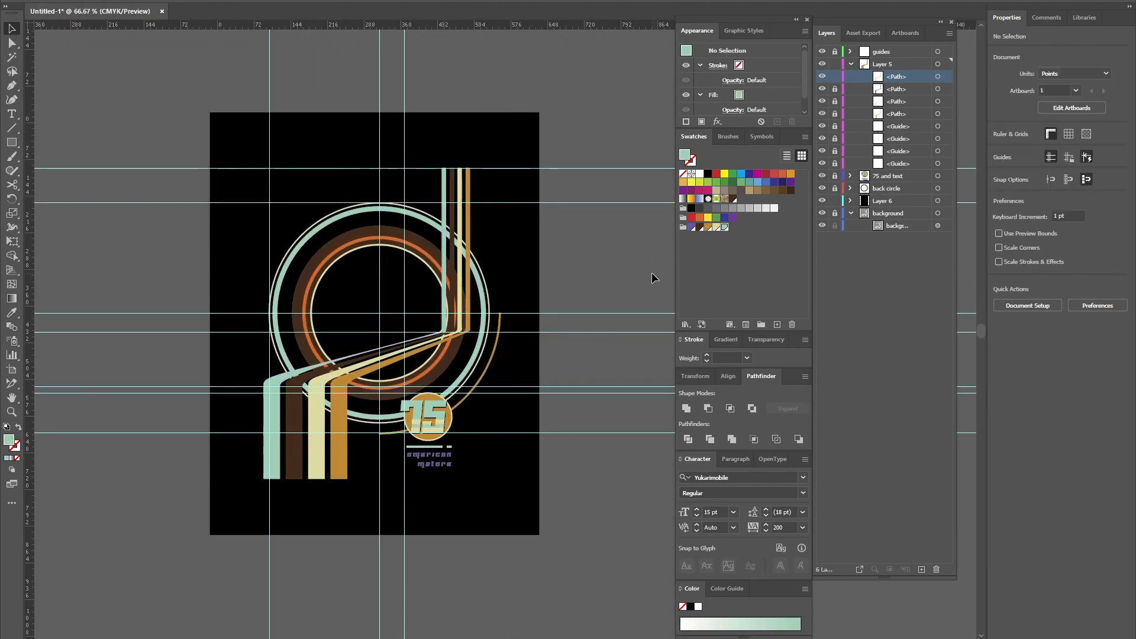
Adjust the anchor handle on the mint stripe's upper bend to smooth its curve.
{"action": "scroll", "coordinate": [487, 329], "scroll_direction": "up", "scroll_amount": 5}
{"action": "key", "text": "p"}
{"action": "left_click", "coordinate": [274, 348], "text": "ctrl"}
{"action": "scroll", "coordinate": [246, 350], "scroll_direction": "up", "scroll_amount": 2}
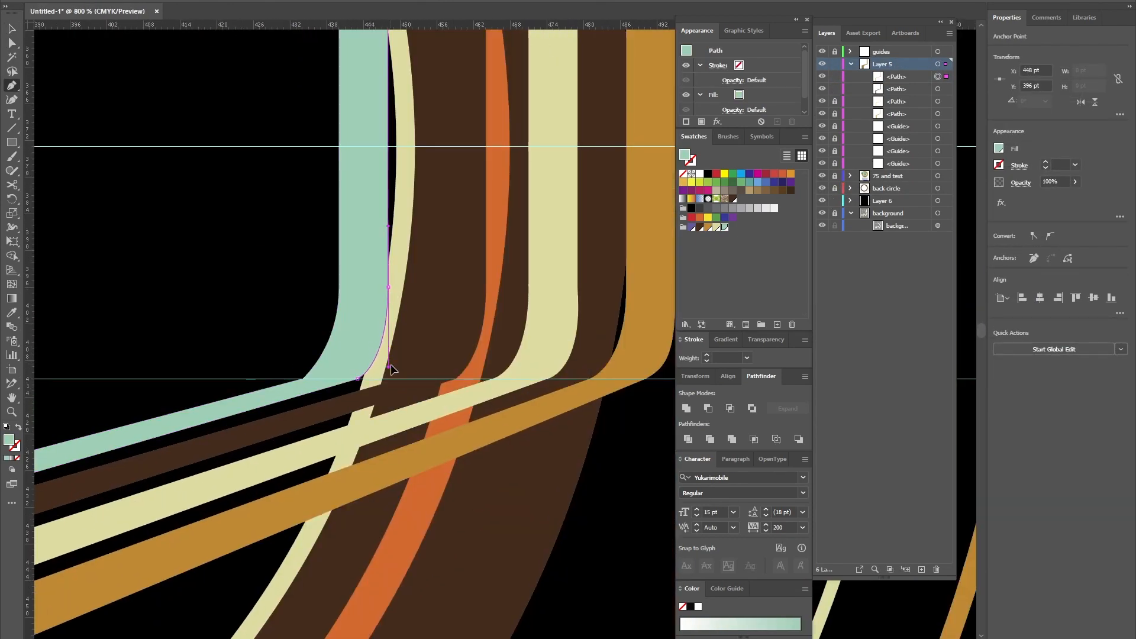
{"action": "left_click_drag", "start_coordinate": [339, 370], "coordinate": [339, 379]}
{"action": "left_click_drag", "start_coordinate": [308, 321], "coordinate": [651, 207]}
Adjust the curve handles on the lower-left bends of the stripes to smooth their rounded corners.
{"action": "left_click_drag", "start_coordinate": [118, 443], "coordinate": [315, 394]}
{"action": "left_click", "coordinate": [219, 426], "text": "ctrl"}
{"action": "left_click_drag", "start_coordinate": [219, 370], "coordinate": [218, 340]}
{"action": "left_click_drag", "start_coordinate": [282, 306], "coordinate": [506, 271]}
{"action": "left_click", "coordinate": [247, 391], "text": "ctrl"}
{"action": "left_click_drag", "start_coordinate": [248, 324], "coordinate": [248, 305]}
{"action": "left_click", "coordinate": [505, 361], "text": "ctrl"}
{"action": "scroll", "coordinate": [505, 361], "scroll_direction": "down", "scroll_amount": 4}
{"action": "left_click_drag", "start_coordinate": [538, 276], "coordinate": [321, 616]}
{"action": "scroll", "coordinate": [493, 298], "scroll_direction": "down", "scroll_amount": 3}
{"action": "left_click_drag", "start_coordinate": [464, 437], "coordinate": [370, 410]}
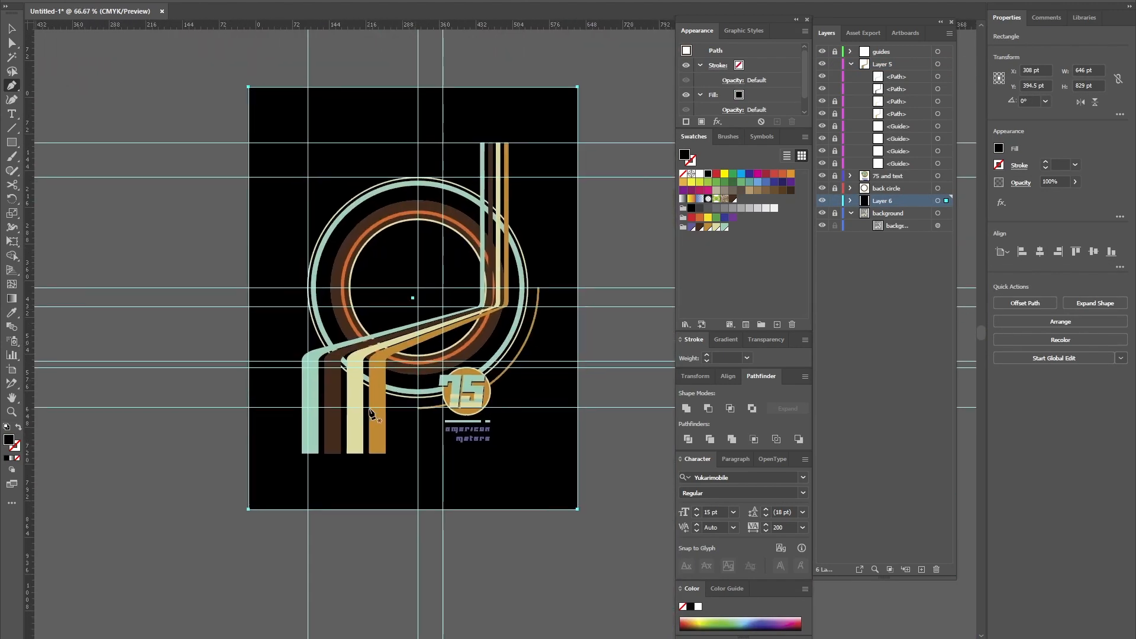
Hide the four stripes and the black background, and draw a thin horizontal rectangle across the first gap at the stripes' lower ends.
{"action": "scroll", "coordinate": [352, 527], "scroll_direction": "up", "scroll_amount": 3}
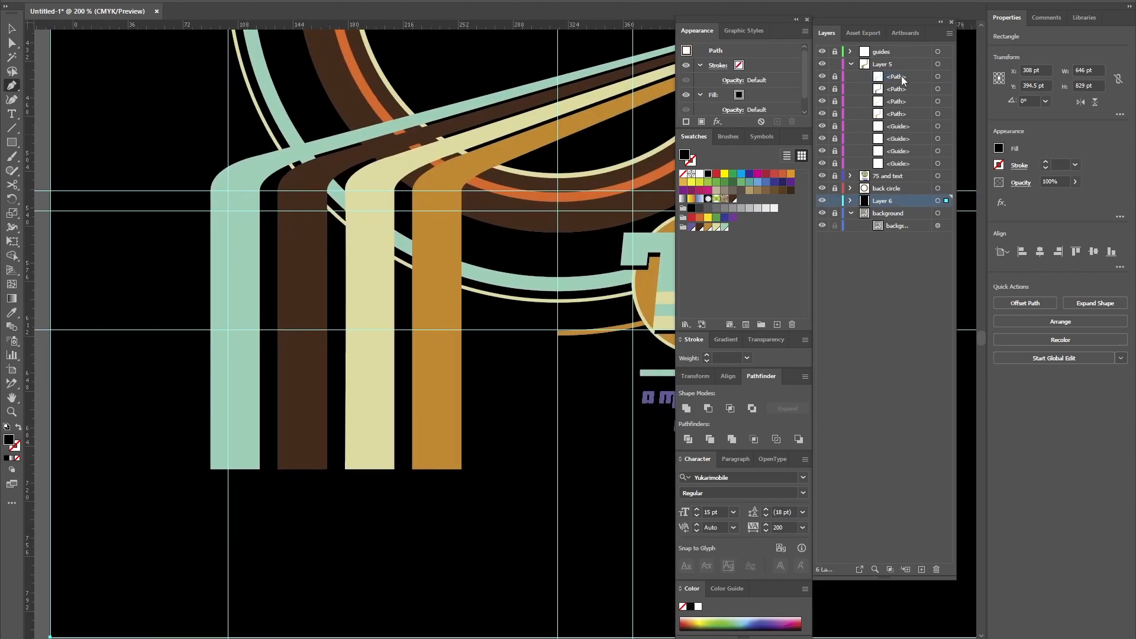
{"action": "left_click_drag", "start_coordinate": [822, 76], "coordinate": [822, 113]}
{"action": "left_click", "coordinate": [822, 201]}
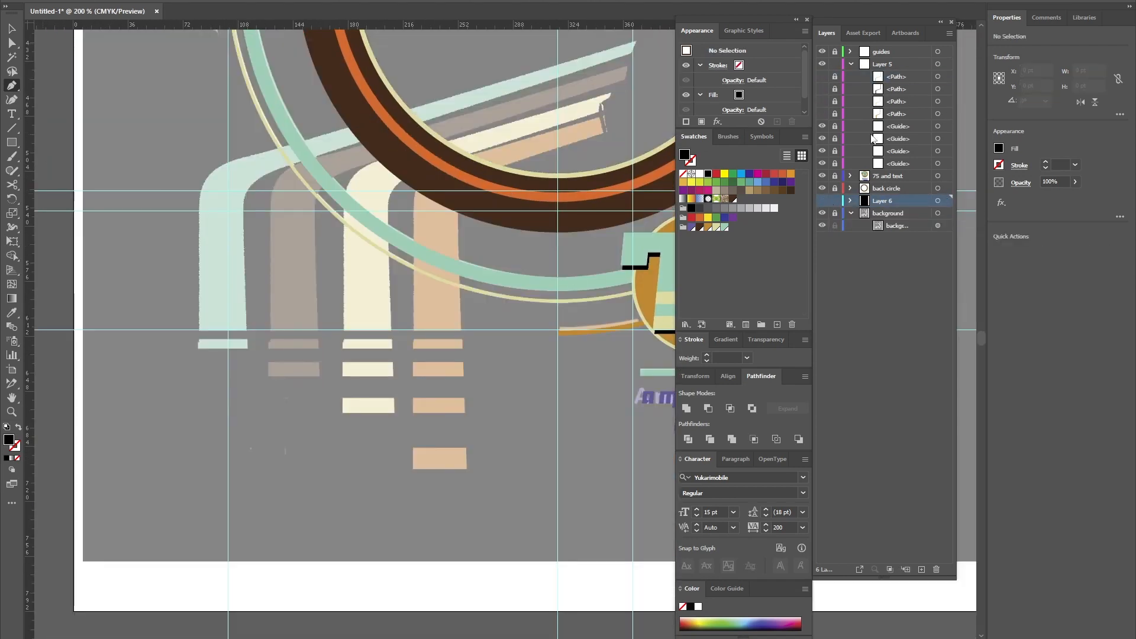
{"action": "key", "text": "m"}
{"action": "left_click_drag", "start_coordinate": [243, 339], "coordinate": [477, 339]}
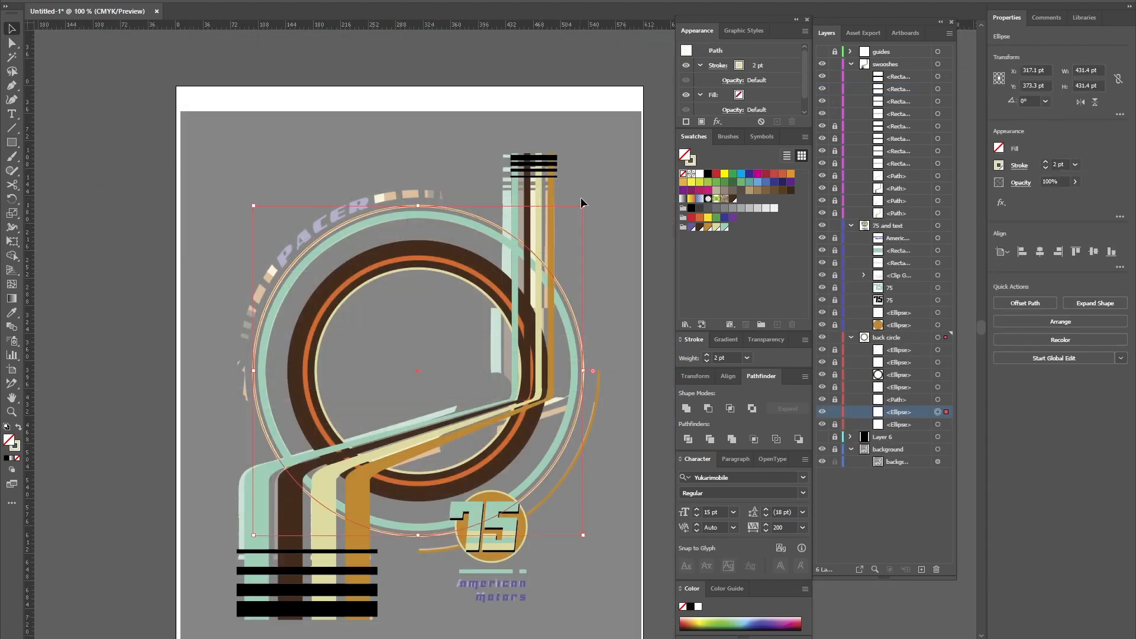
Enlarge the selected back circle ellipse to 443.8 pt in diameter and remove its stroke.
{"action": "left_click_drag", "start_coordinate": [583, 206], "coordinate": [589, 201]}
{"action": "left_click", "coordinate": [65, 0]}
{"action": "scroll", "coordinate": [18, 24], "scroll_direction": "up", "scroll_amount": 2}
{"action": "left_click", "coordinate": [8, 12]}
Add the text "PACER" along the enlarged circle with the Type on a Path tool.
{"action": "key", "text": "ctrl+equal"}
{"action": "key", "text": "ctrl+equal"}
{"action": "left_click_drag", "start_coordinate": [332, 183], "coordinate": [482, 460]}
{"action": "left_click_drag", "start_coordinate": [12, 113], "coordinate": [73, 143]}
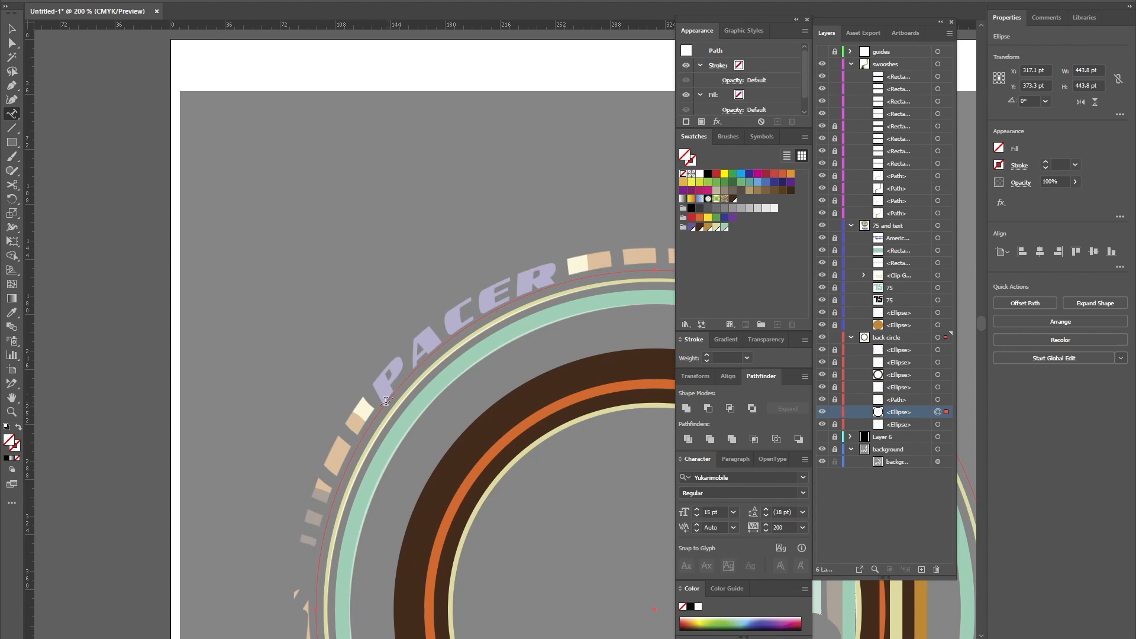
{"action": "left_click", "coordinate": [386, 401]}
{"action": "type", "text": "PACER"}
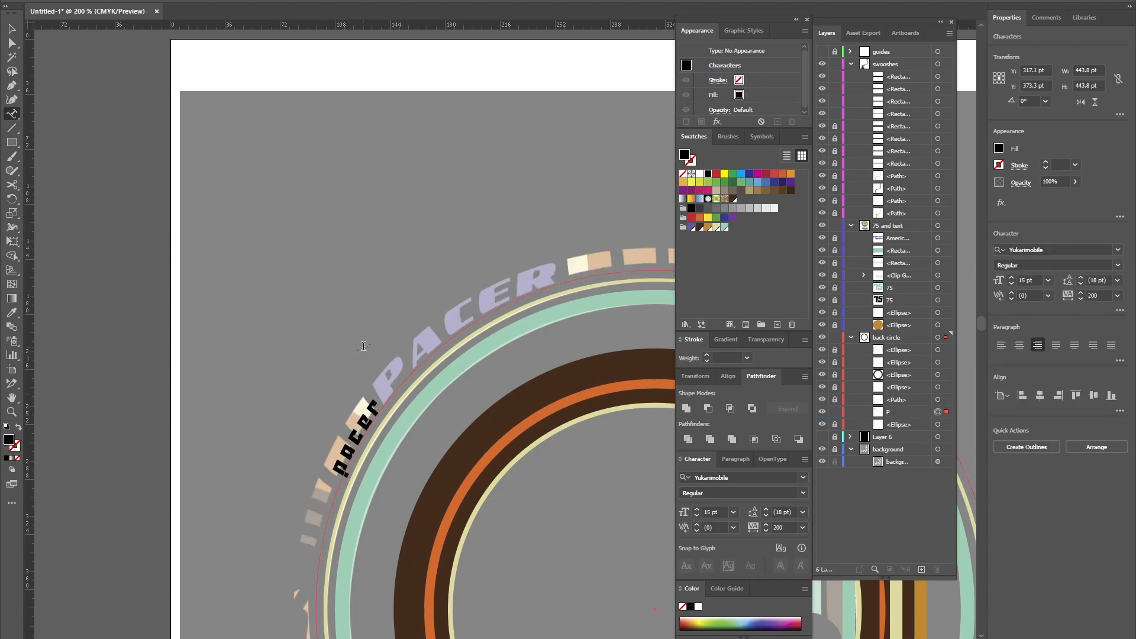
Reposition the PACER path text toward the reference lettering.
{"action": "key", "text": "Escape"}
{"action": "key", "text": "Escape"}
{"action": "left_click_drag", "start_coordinate": [371, 414], "coordinate": [385, 359]}
{"action": "key", "text": "t"}
{"action": "key", "text": "ctrl+minus"}
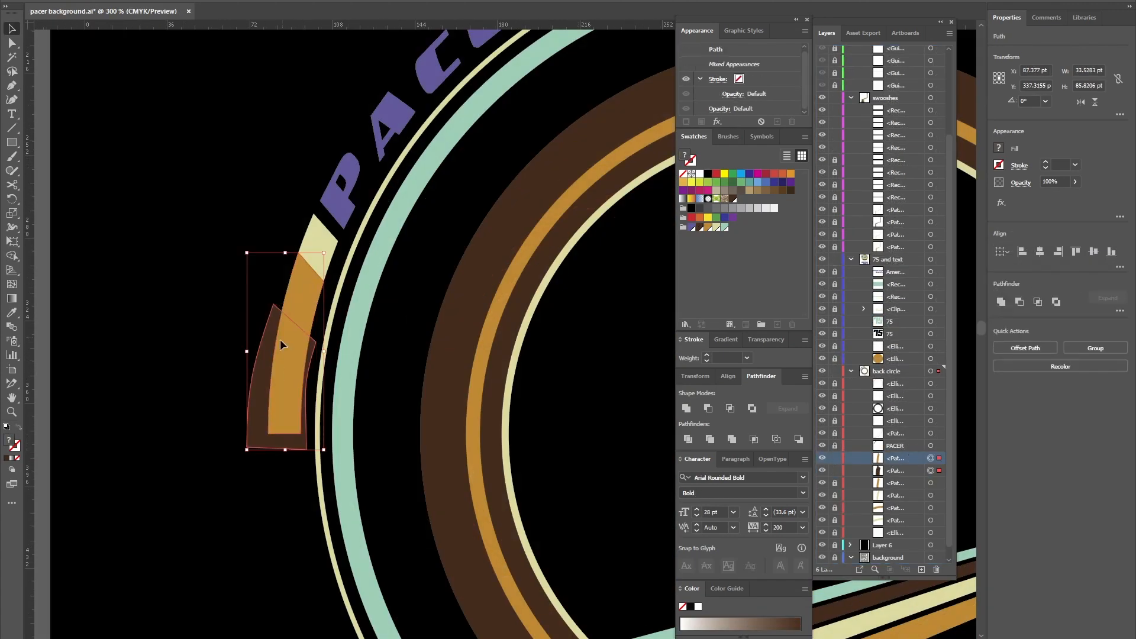
Mask the dark brown shape with the orange arc, merge the clipped group with Pathfinder and ungroup it.
{"action": "left_click", "coordinate": [99, 2]}
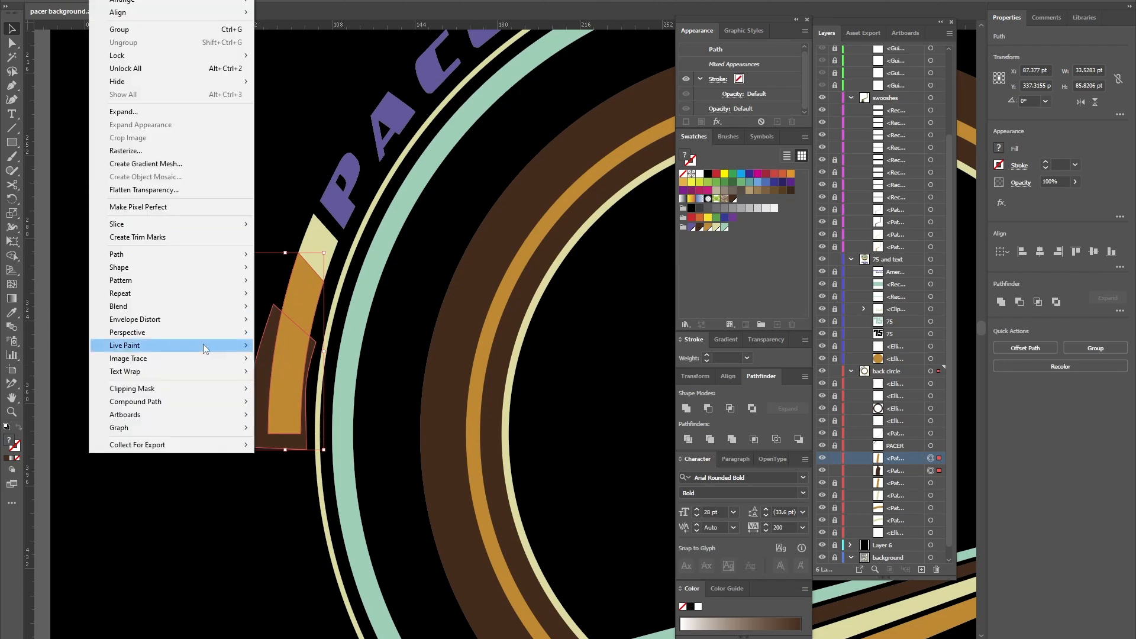
{"action": "mouse_move", "coordinate": [134, 388]}
{"action": "left_click", "coordinate": [285, 389]}
{"action": "left_click", "coordinate": [864, 458]}
{"action": "left_click", "coordinate": [732, 439]}
{"action": "key", "text": "ctrl+shift+g"}
{"action": "left_click", "coordinate": [330, 333]}
Lock the cropped dark brown segment and inspect its join with the orange segment up close.
{"action": "left_click_drag", "start_coordinate": [329, 332], "coordinate": [312, 366]}
{"action": "left_click", "coordinate": [272, 403]}
{"action": "left_click", "coordinate": [835, 459]}
{"action": "left_click", "coordinate": [822, 471]}
{"action": "left_click", "coordinate": [822, 471]}
{"action": "key", "text": "ctrl+plus"}
{"action": "key", "text": "ctrl+plus"}
{"action": "key", "text": "ctrl+plus"}
{"action": "left_click_drag", "start_coordinate": [182, 433], "coordinate": [669, 269]}
{"action": "key", "text": "ctrl+minus"}
{"action": "key", "text": "ctrl+minus"}
{"action": "key", "text": "ctrl+minus"}
{"action": "left_click_drag", "start_coordinate": [569, 215], "coordinate": [404, 328]}
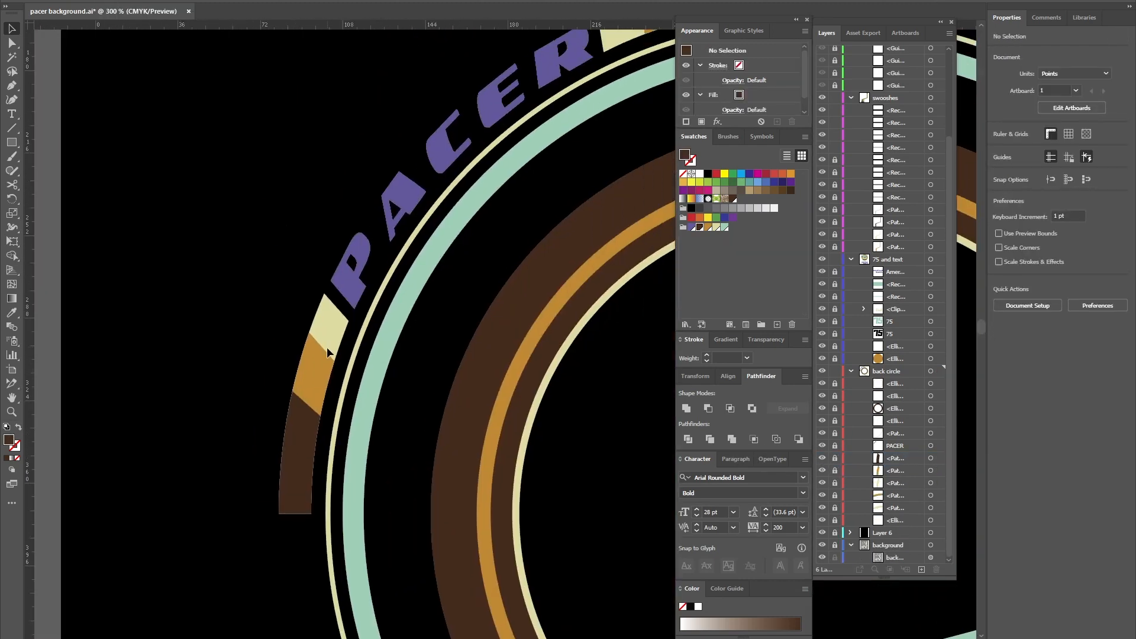
Unlock the orange arc after the PACER lettering and duplicate it in place in front.
{"action": "left_click_drag", "start_coordinate": [329, 332], "coordinate": [131, 440]}
{"action": "left_click", "coordinate": [835, 496]}
{"action": "left_click", "coordinate": [552, 107]}
{"action": "key", "text": "ctrl+c"}
{"action": "key", "text": "ctrl+f"}
{"action": "left_click", "coordinate": [835, 508]}
{"action": "left_click", "coordinate": [835, 521]}
{"action": "left_click", "coordinate": [900, 522]}
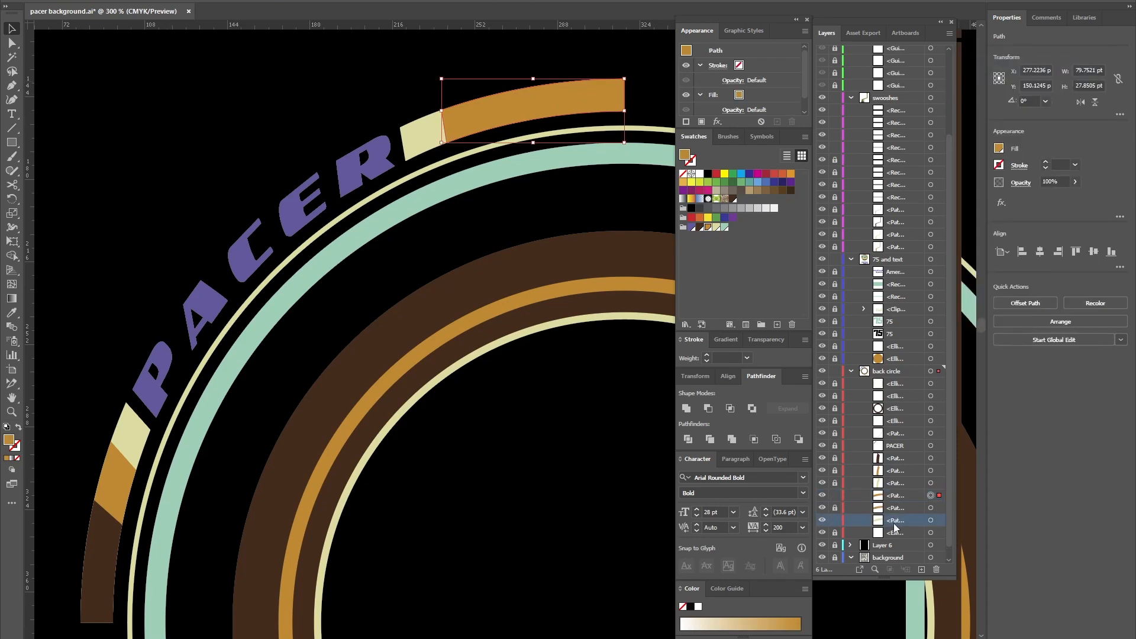
{"action": "left_click", "coordinate": [939, 520]}
{"action": "left_click", "coordinate": [950, 34]}
{"action": "left_click", "coordinate": [999, 63]}
{"action": "left_click", "coordinate": [835, 533]}
{"action": "left_click_drag", "start_coordinate": [895, 522], "coordinate": [894, 501]}
{"action": "key", "text": "Delete"}
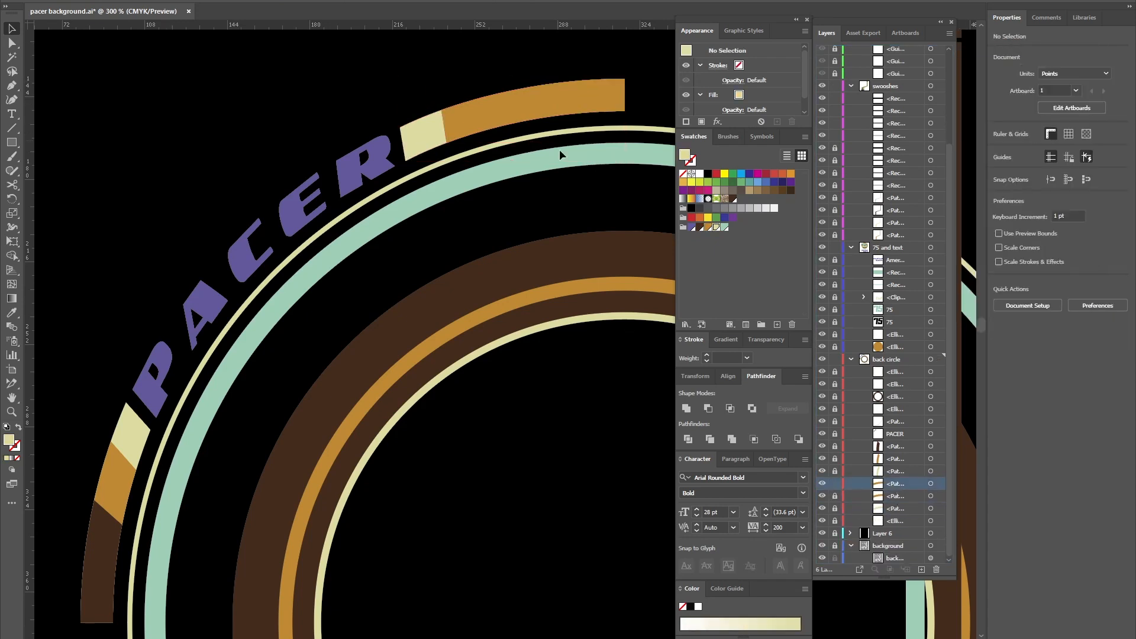
Fill the duplicated orange arc with the dark brown swatch and deselect it.
{"action": "left_click", "coordinate": [533, 101]}
{"action": "left_click", "coordinate": [36, 1]}
{"action": "left_click", "coordinate": [23, 56]}
{"action": "left_click", "coordinate": [297, 93]}
Shorten the dark brown arc by moving its two left-end anchors inward along the band, away from the cream segment.
{"action": "key", "text": "p"}
{"action": "left_click_drag", "start_coordinate": [442, 112], "coordinate": [495, 89]}
{"action": "left_click_drag", "start_coordinate": [446, 143], "coordinate": [498, 135]}
{"action": "left_click", "coordinate": [560, 96]}
Change the snap options and fine-tune the four corner anchors of the dark brown arc.
{"action": "left_click", "coordinate": [1075, 182]}
{"action": "left_click_drag", "start_coordinate": [1077, 193], "coordinate": [1055, 194]}
{"action": "left_click", "coordinate": [12, 85]}
{"action": "left_click_drag", "start_coordinate": [496, 90], "coordinate": [498, 88]}
{"action": "left_click_drag", "start_coordinate": [498, 136], "coordinate": [503, 134]}
{"action": "left_click_drag", "start_coordinate": [625, 78], "coordinate": [630, 73]}
{"action": "left_click_drag", "start_coordinate": [625, 112], "coordinate": [629, 117]}
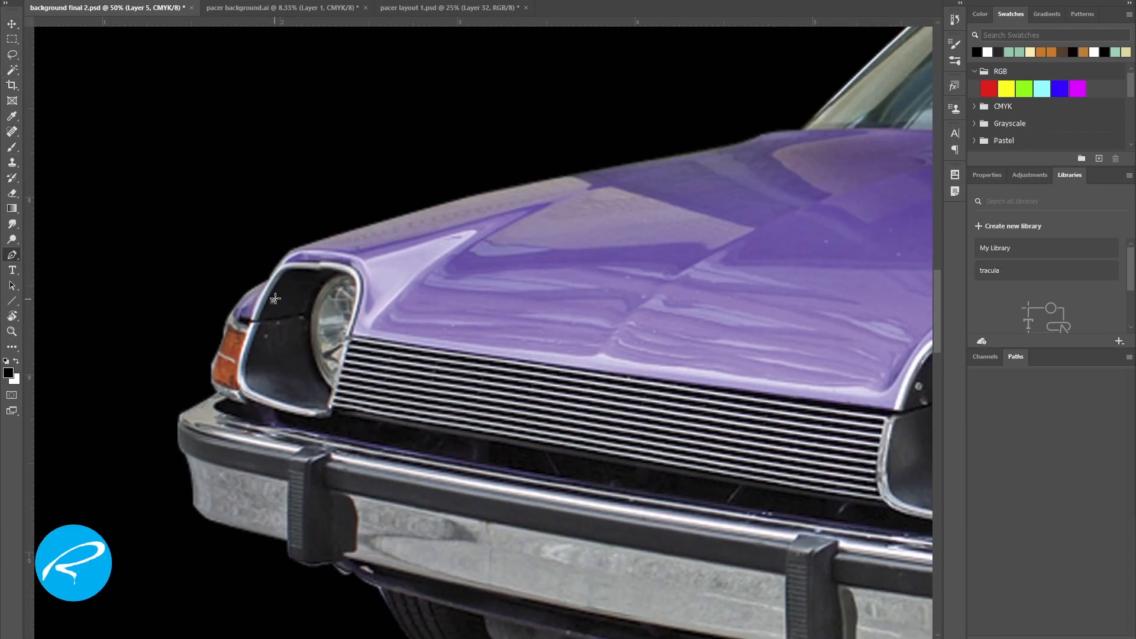
In Photoshop, trace the edge of the car's purple bodywork with the Pen tool, starting beside the headlight.
{"action": "left_click", "coordinate": [232, 311]}
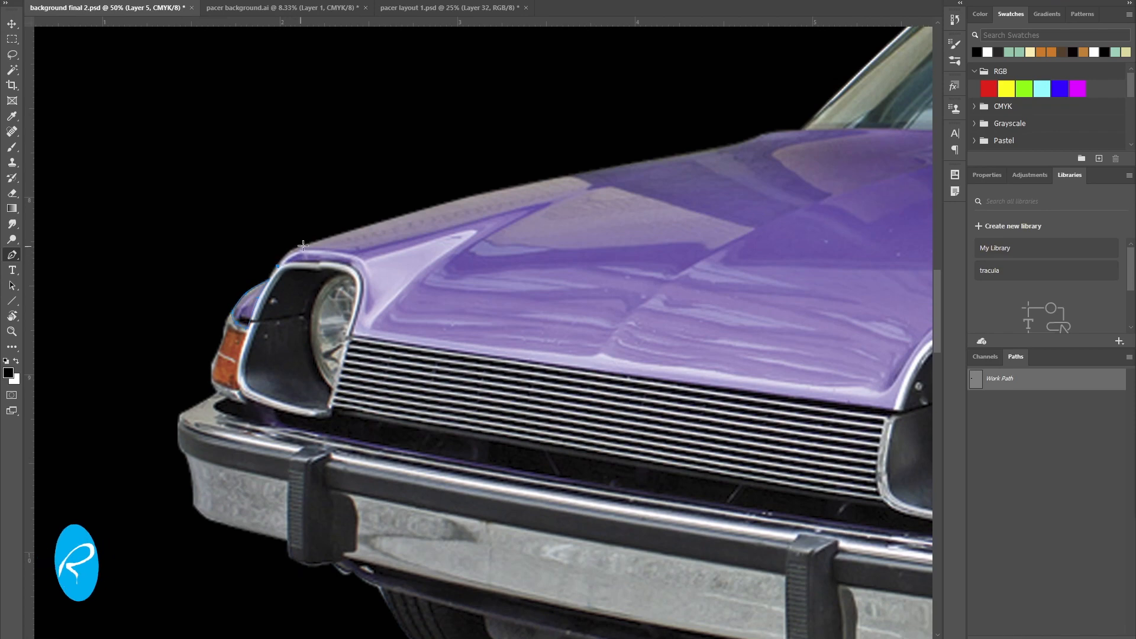
{"action": "left_click_drag", "start_coordinate": [775, 125], "coordinate": [443, 142]}
{"action": "left_click_drag", "start_coordinate": [635, 155], "coordinate": [654, 156]}
{"action": "left_click_drag", "start_coordinate": [654, 156], "coordinate": [371, 158]}
{"action": "left_click_drag", "start_coordinate": [814, 200], "coordinate": [833, 203]}
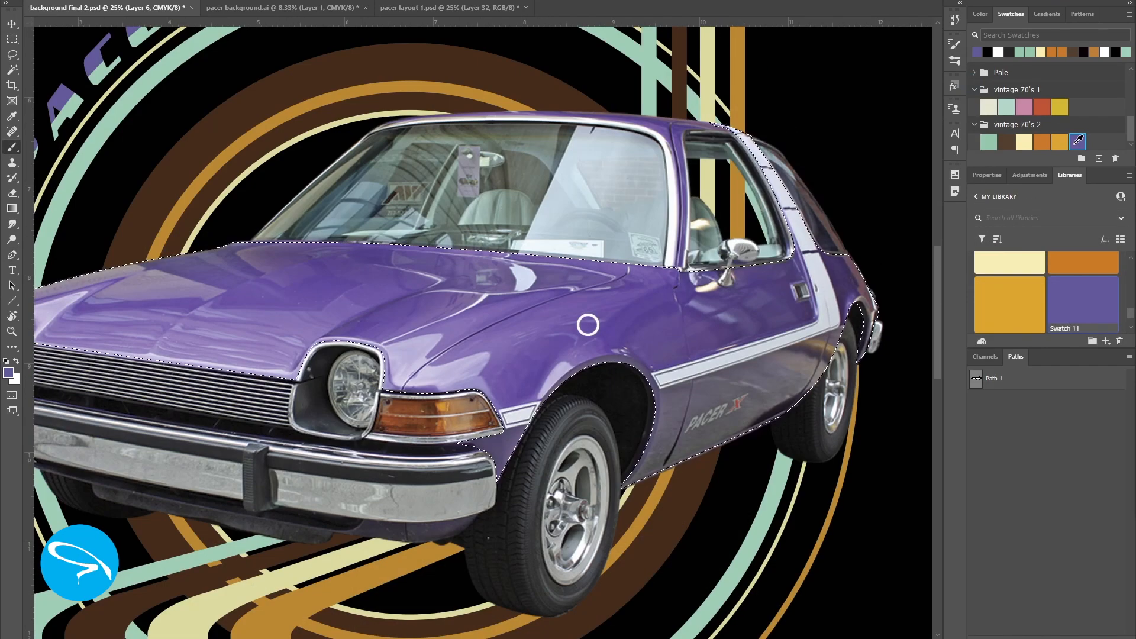
Paint the selected car bodywork solid with the purple Swatch 11 on Layer 6.
{"action": "key", "text": "Return"}
{"action": "left_click_drag", "start_coordinate": [237, 237], "coordinate": [131, 319]}
{"action": "key", "text": "ctrl+plus"}
Start a new Pen path at the base of the pillar between the windshield and the side window.
{"action": "left_click", "coordinate": [11, 255]}
{"action": "key", "text": "ctrl+plus"}
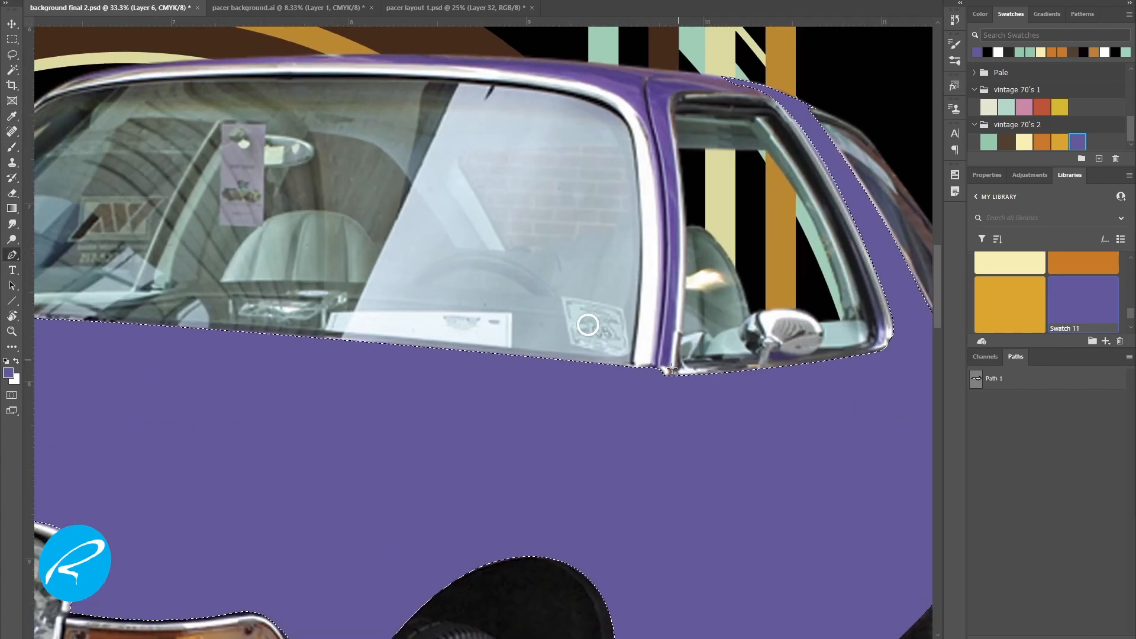
{"action": "left_click", "coordinate": [657, 368]}
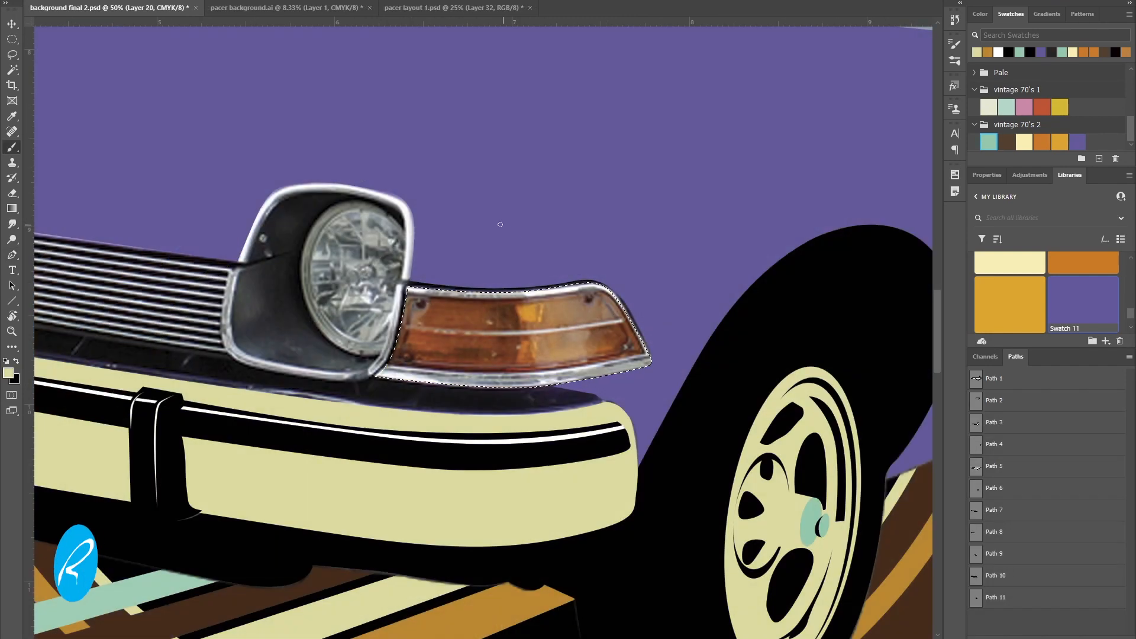
Stroke the turn signal selection with a 30 px cream line placed inside.
{"action": "left_click", "coordinate": [47, 0]}
{"action": "left_click", "coordinate": [59, 167]}
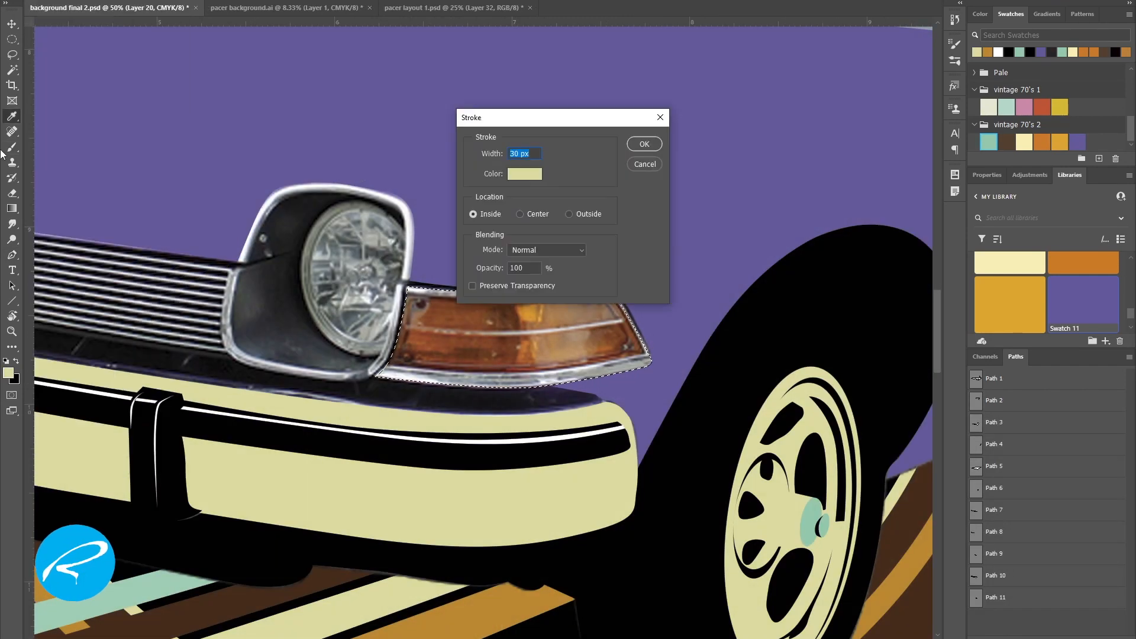
{"action": "key", "text": "Return"}
Stroke the turn signal selection with a 40 px cream line placed inside.
{"action": "left_click", "coordinate": [49, 0]}
{"action": "left_click", "coordinate": [59, 168]}
{"action": "type", "text": "40"}
{"action": "key", "text": "Return"}
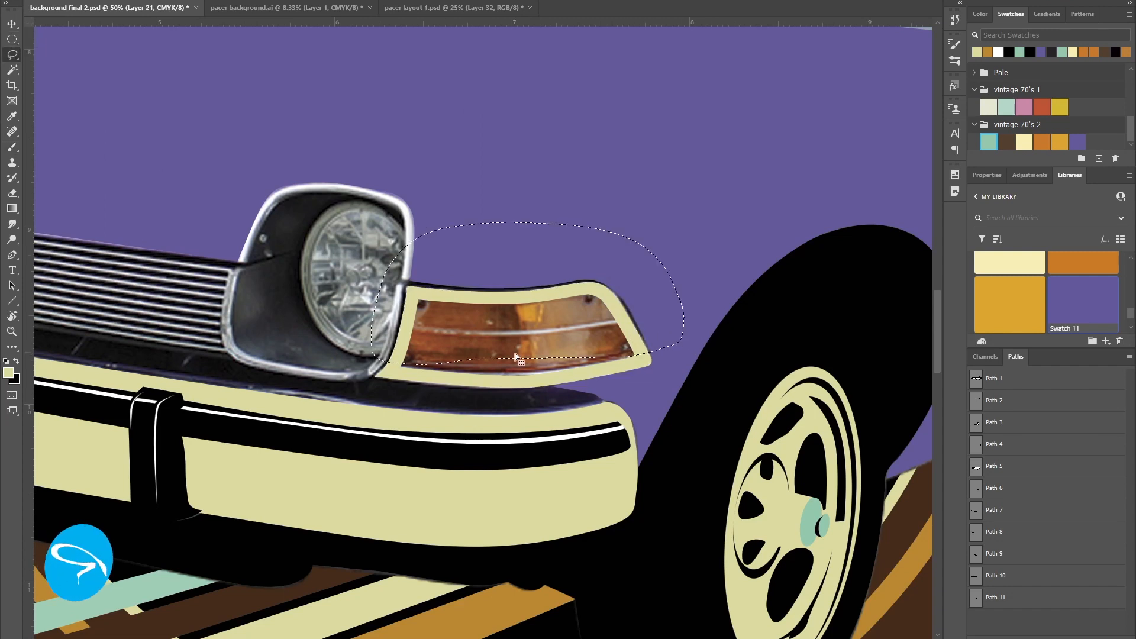
Lasso and delete the part of the turn signal artwork that overlaps the headlight's chrome rim.
{"action": "scroll", "coordinate": [515, 353], "scroll_direction": "up", "scroll_amount": 1}
{"action": "left_click_drag", "start_coordinate": [383, 377], "coordinate": [391, 332]}
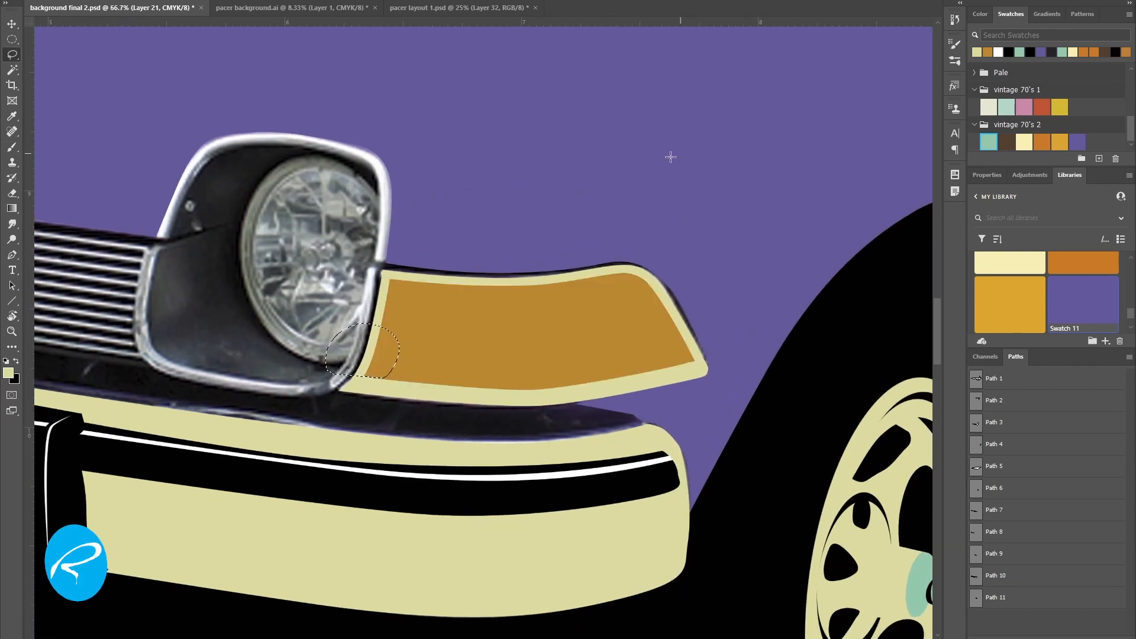
{"action": "key", "text": "ctrl+z"}
{"action": "mouse_move", "coordinate": [383, 375]}
{"action": "left_mouse_down"}
{"action": "mouse_move", "coordinate": [327, 355]}
{"action": "mouse_move", "coordinate": [380, 377]}
{"action": "left_mouse_up"}
{"action": "key", "text": "ctrl+plus"}
{"action": "key", "text": "Delete"}
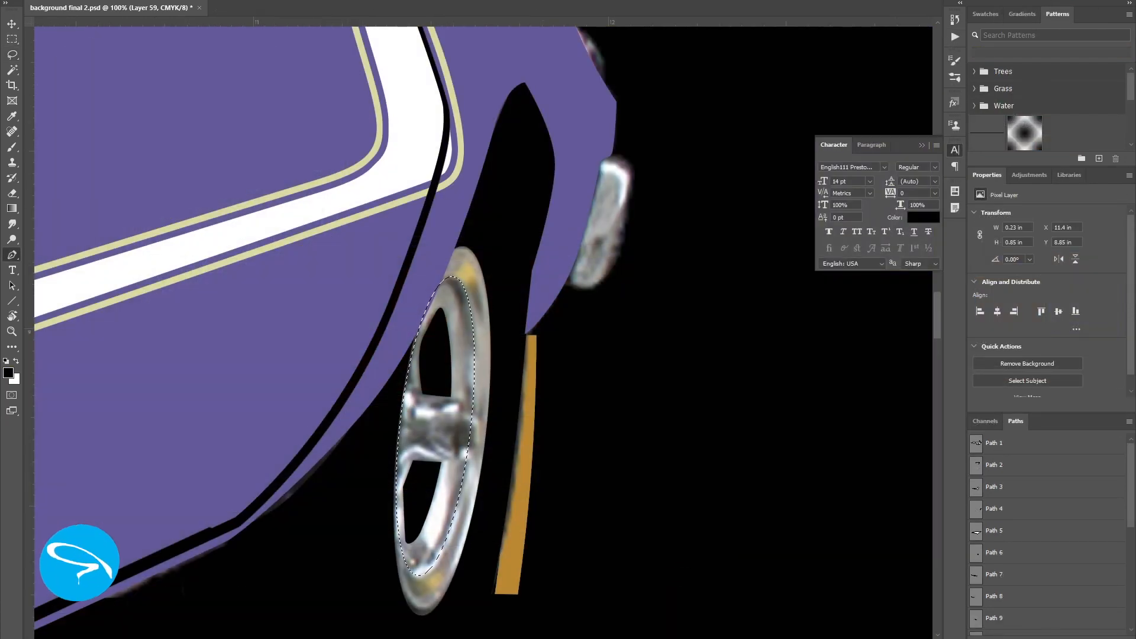
Shift the oval selection inside the rear wheel rim and clear it, leaving a thin black crescent.
{"action": "key", "text": "alt+e"}
{"action": "key", "text": "Escape"}
{"action": "left_click_drag", "start_coordinate": [433, 384], "coordinate": [433, 378]}
{"action": "key", "text": "Delete"}
{"action": "key", "text": "ctrl+d"}
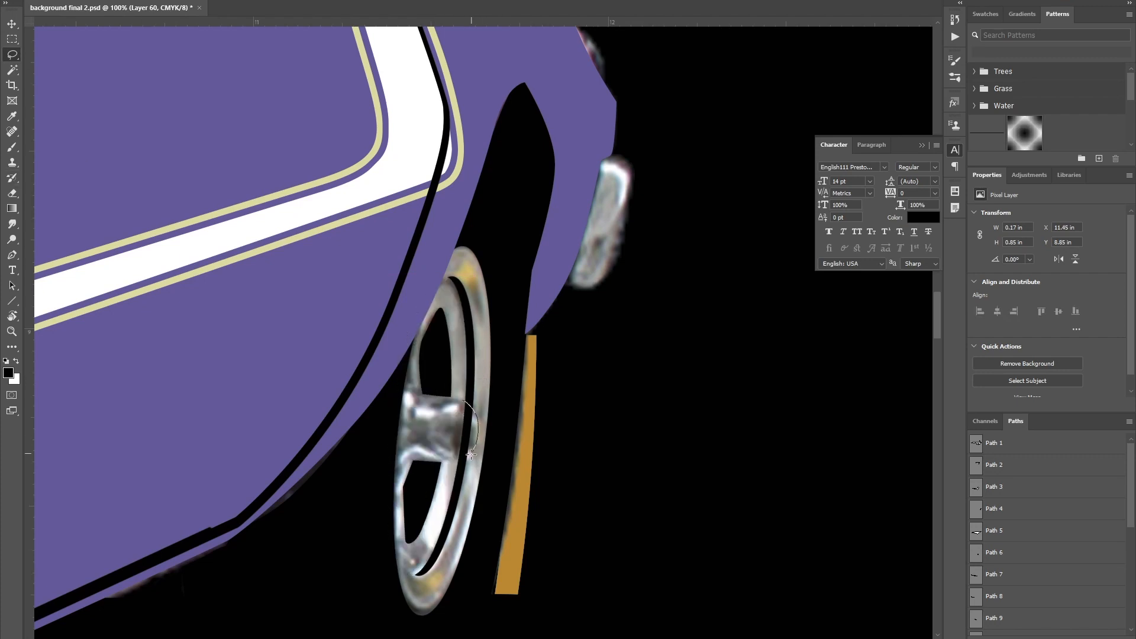
{"action": "left_click", "coordinate": [12, 255]}
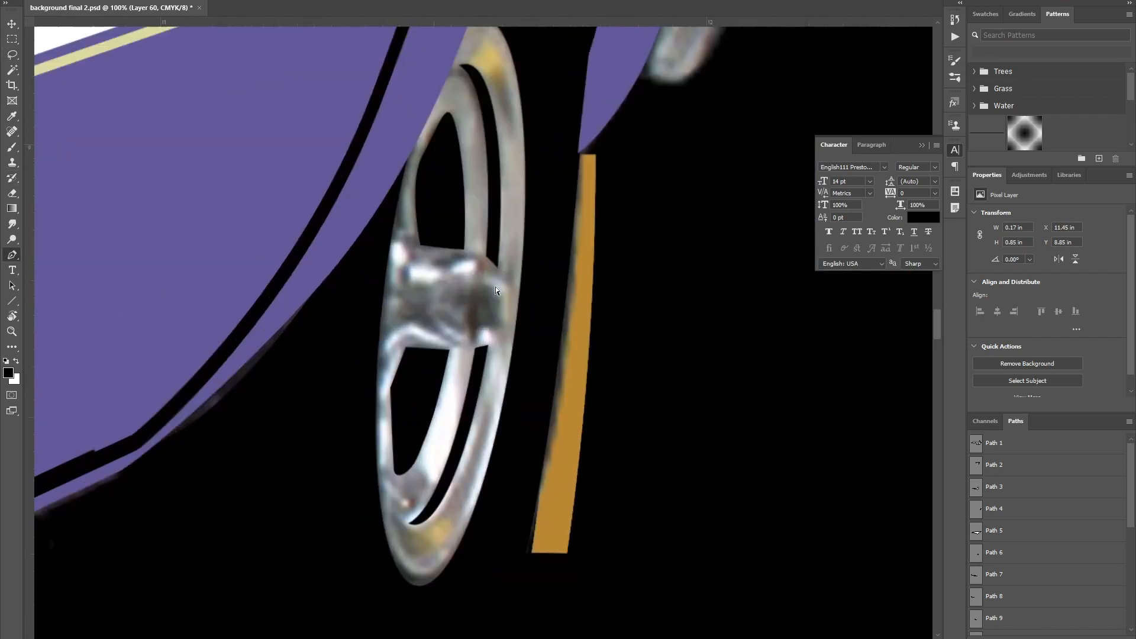
{"action": "key", "text": "ctrl+plus"}
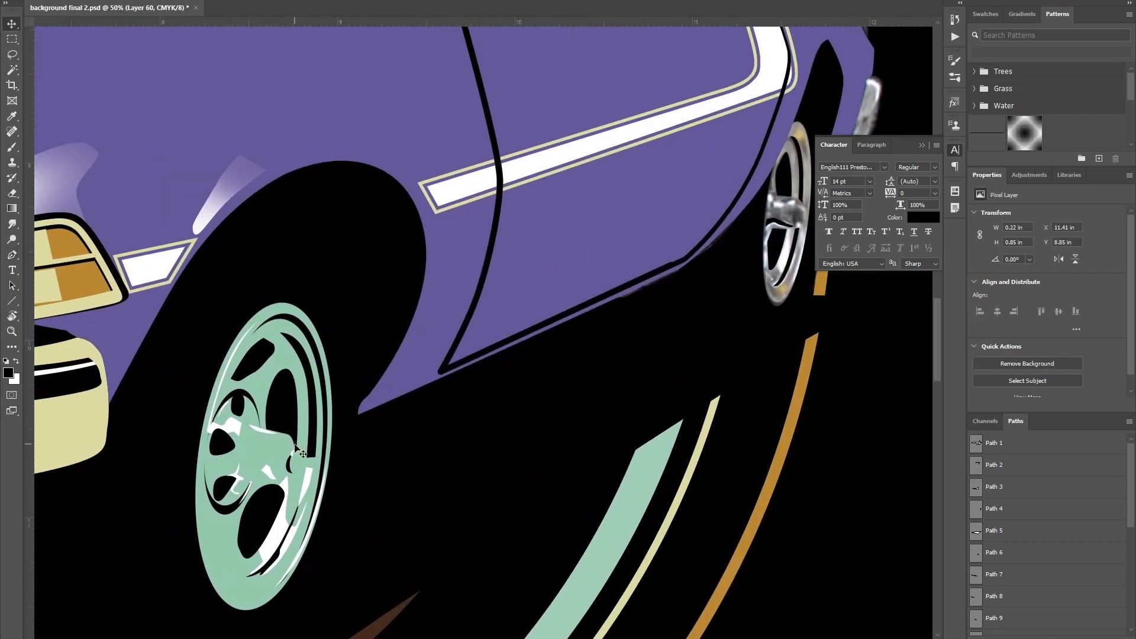
Fit a scaled copy of the front wheel's white highlights onto the rear wheel.
{"action": "left_click", "coordinate": [296, 450]}
{"action": "key", "text": "l"}
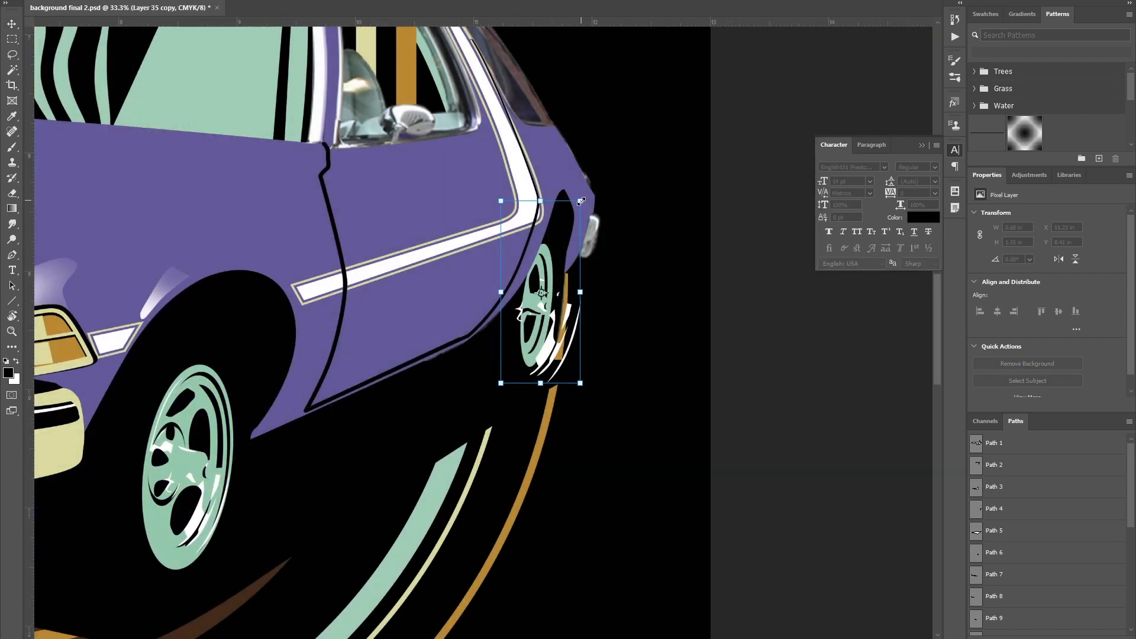
{"action": "left_click_drag", "start_coordinate": [587, 235], "coordinate": [559, 234]}
{"action": "scroll", "coordinate": [581, 295], "scroll_direction": "up", "scroll_amount": 3}
{"action": "left_click_drag", "start_coordinate": [413, 371], "coordinate": [431, 315]}
{"action": "left_click", "coordinate": [198, 1]}
{"action": "left_click", "coordinate": [203, 253]}
{"action": "left_click_drag", "start_coordinate": [680, 288], "coordinate": [420, 343]}
{"action": "key", "text": "Left"}
{"action": "key", "text": "Left"}
{"action": "key", "text": "Left"}
{"action": "key", "text": "Left"}
{"action": "key", "text": "Left"}
{"action": "key", "text": "Left"}
{"action": "key", "text": "Left"}
{"action": "key", "text": "Left"}
{"action": "key", "text": "Left"}
{"action": "key", "text": "Left"}
{"action": "key", "text": "Left"}
{"action": "key", "text": "Left"}
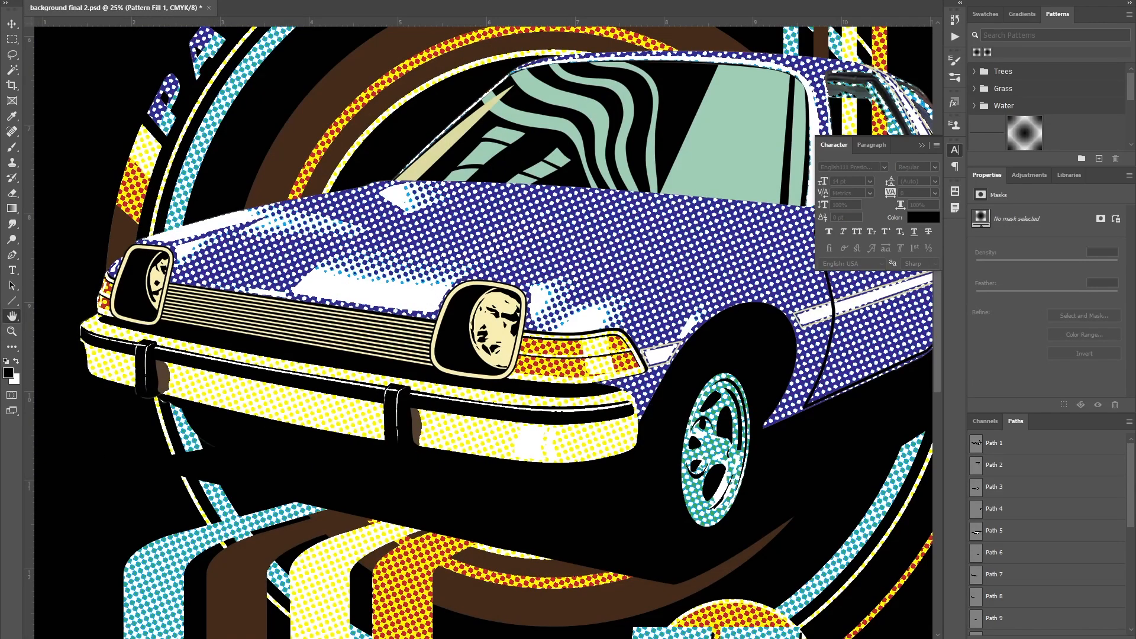
Group the halftone pattern fill and brush on the layer masks to fade the windshield reflections into dots.
{"action": "key", "text": "ctrl+g"}
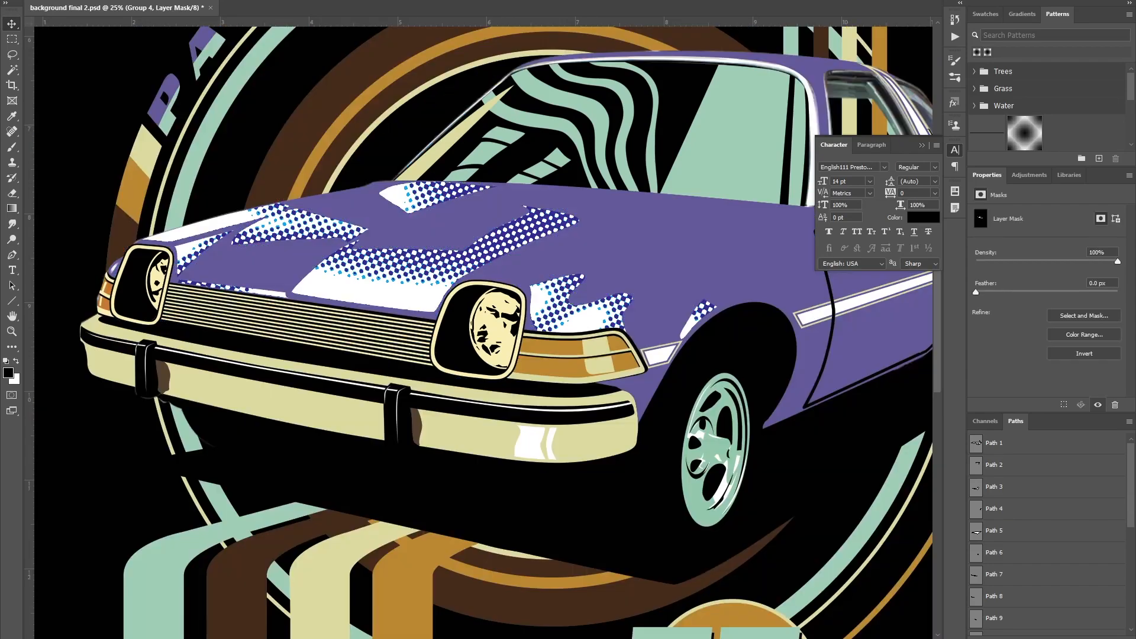
{"action": "key", "text": "ctrl+plus"}
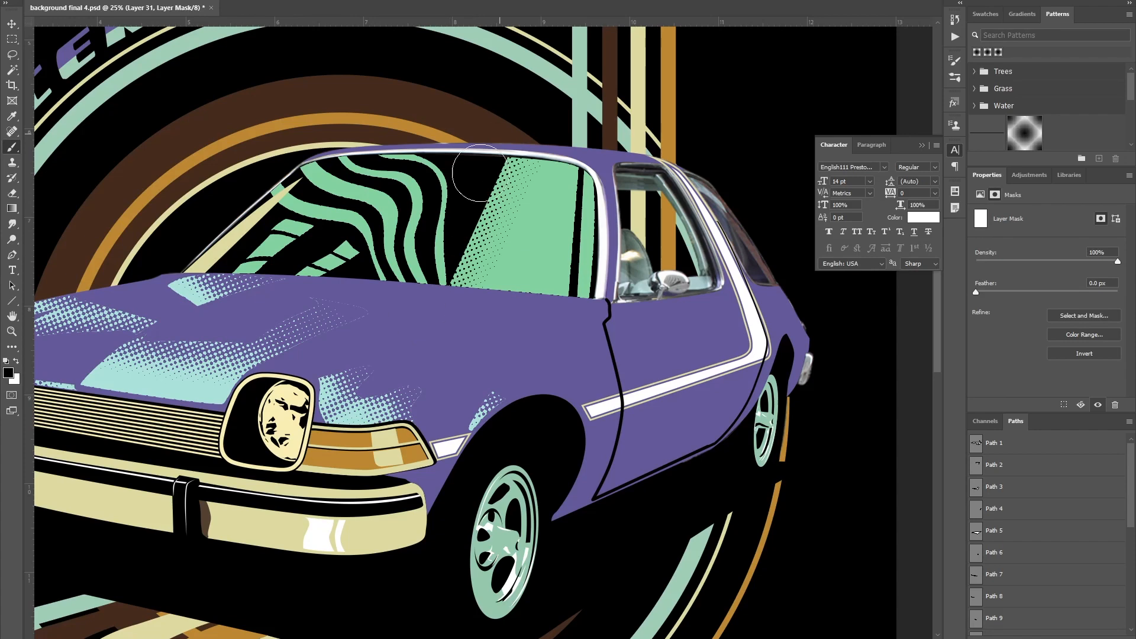
{"action": "mouse_move", "coordinate": [491, 137]}
{"action": "left_mouse_down"}
{"action": "mouse_move", "coordinate": [484, 175]}
{"action": "mouse_move", "coordinate": [508, 138]}
{"action": "mouse_move", "coordinate": [428, 329]}
{"action": "mouse_move", "coordinate": [507, 101]}
{"action": "left_mouse_up"}
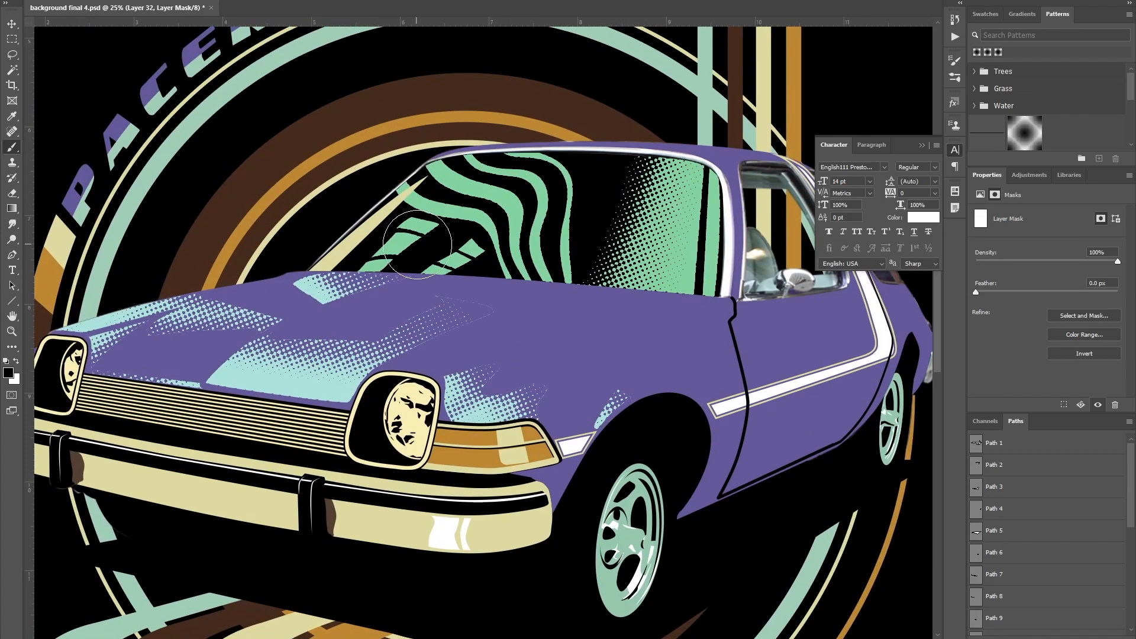
{"action": "left_click_drag", "start_coordinate": [417, 244], "coordinate": [489, 191]}
{"action": "key", "text": "ctrl+minus"}
{"action": "key", "text": "ctrl+minus"}
{"action": "left_click_drag", "start_coordinate": [596, 171], "coordinate": [607, 135]}
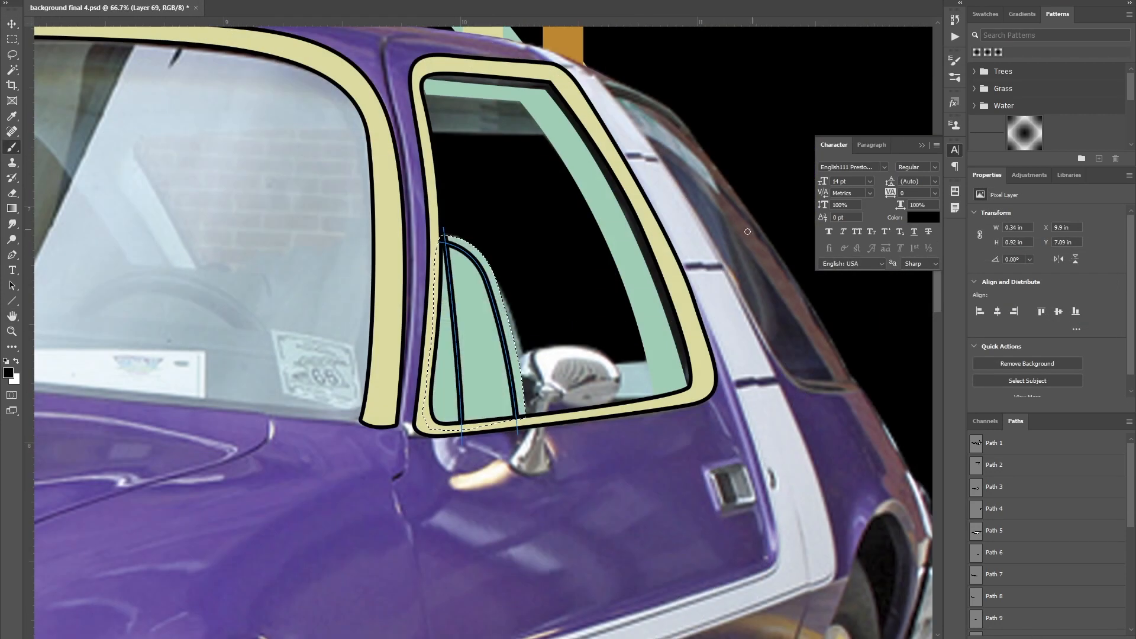
Convert the side mirror's shadow paths to a selection and fill it with black on a new layer.
{"action": "scroll", "coordinate": [1070, 589], "scroll_direction": "down", "scroll_amount": 5}
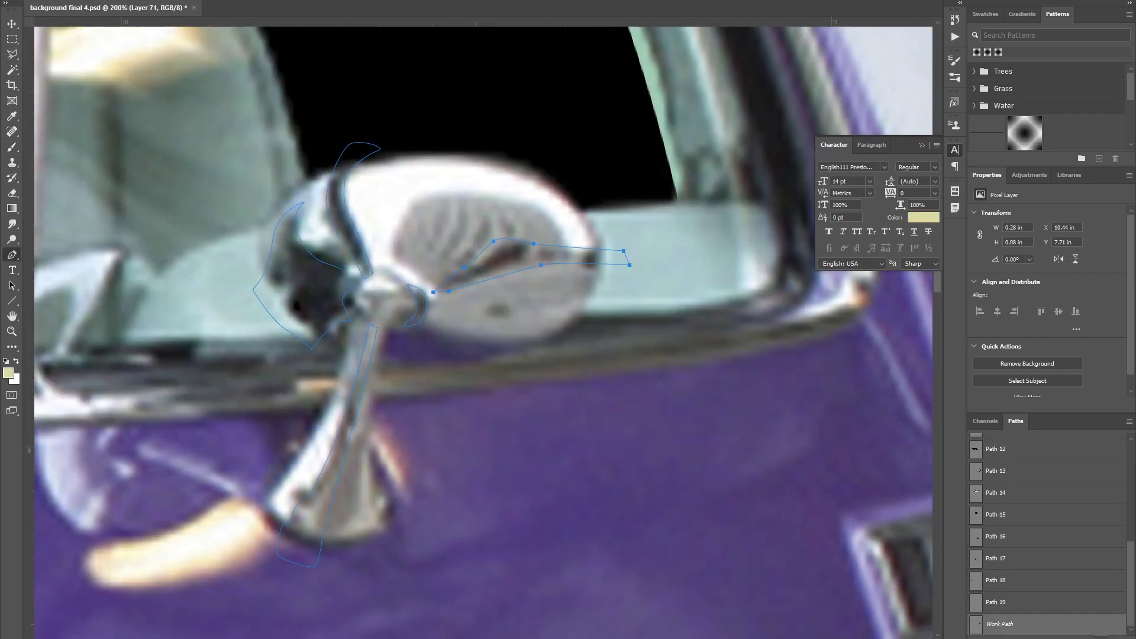
{"action": "key", "text": "ctrl+Return"}
{"action": "key", "text": "ctrl+alt+shift+n"}
{"action": "key", "text": "d"}
{"action": "key", "text": "shift+F5"}
{"action": "key", "text": "Return"}
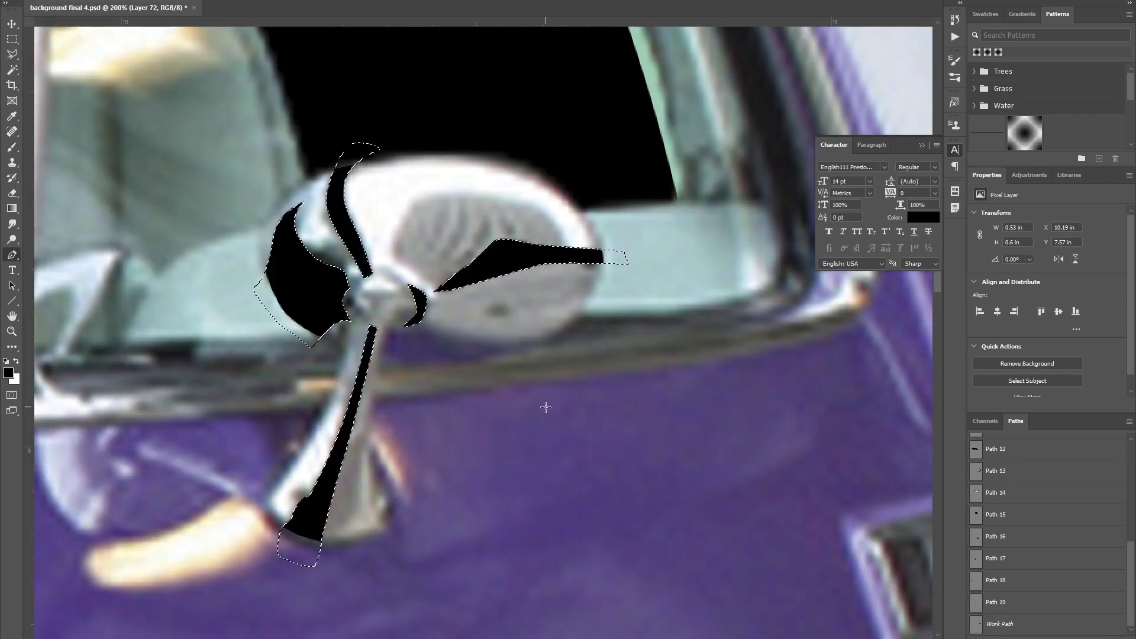
{"action": "left_click", "coordinate": [434, 285]}
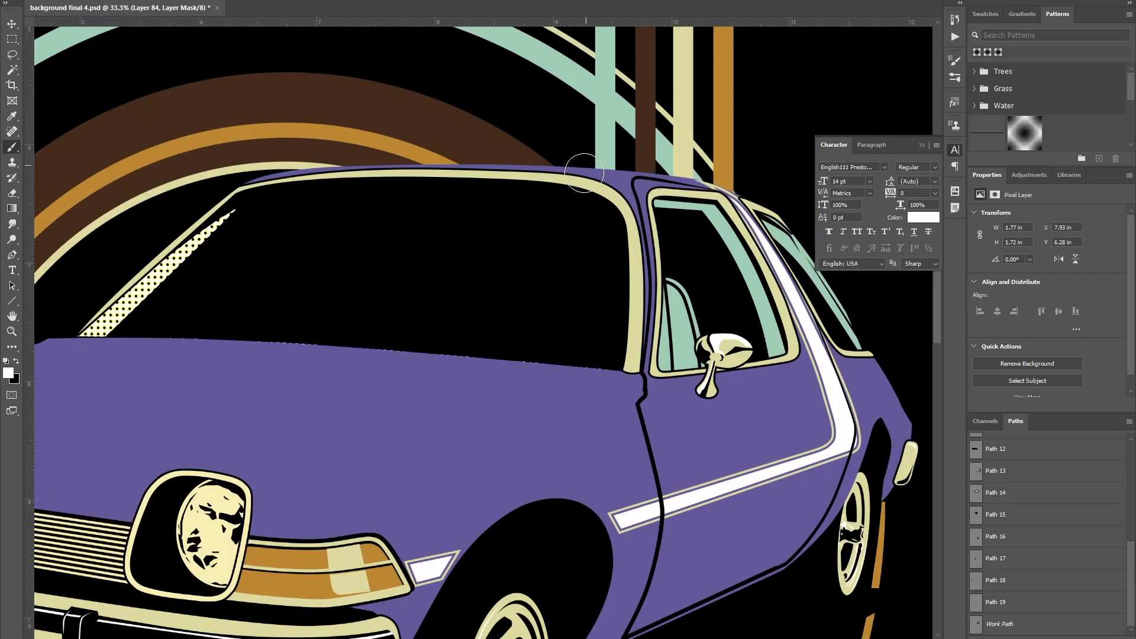
Paint on Layer 84's mask with a different, enlarged brush to shape the halftone reflections across the windshield.
{"action": "mouse_move", "coordinate": [577, 192]}
{"action": "left_mouse_down"}
{"action": "mouse_move", "coordinate": [528, 369]}
{"action": "mouse_move", "coordinate": [579, 191]}
{"action": "mouse_move", "coordinate": [517, 338]}
{"action": "left_mouse_up"}
{"action": "right_click", "coordinate": [446, 249]}
{"action": "double_click", "coordinate": [505, 408]}
{"action": "key", "text": "bracketright"}
{"action": "key", "text": "bracketright"}
{"action": "key", "text": "bracketright"}
{"action": "key", "text": "bracketright"}
{"action": "mouse_move", "coordinate": [541, 156]}
{"action": "left_mouse_down"}
{"action": "mouse_move", "coordinate": [541, 394]}
{"action": "mouse_move", "coordinate": [565, 171]}
{"action": "left_mouse_up"}
{"action": "key", "text": "ctrl+minus"}
{"action": "key", "text": "ctrl+minus"}
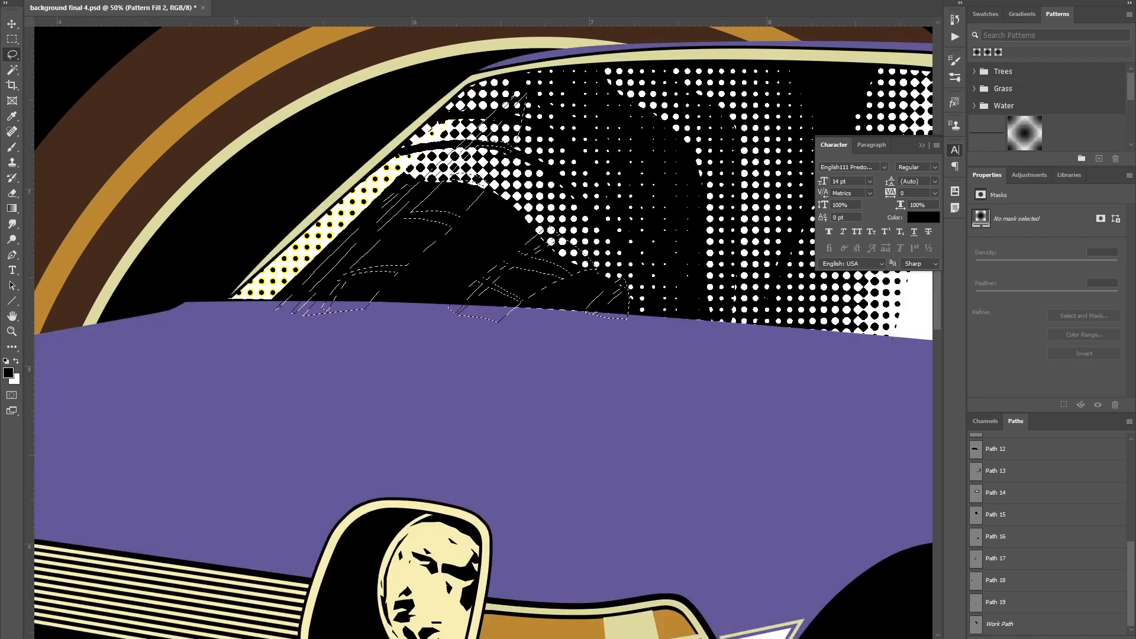
Choose another brush and paint halftone reflections inside the selection at the windshield's lower corner by the far pillar.
{"action": "right_click", "coordinate": [378, 274]}
{"action": "double_click", "coordinate": [434, 443]}
{"action": "left_click_drag", "start_coordinate": [351, 240], "coordinate": [309, 288]}
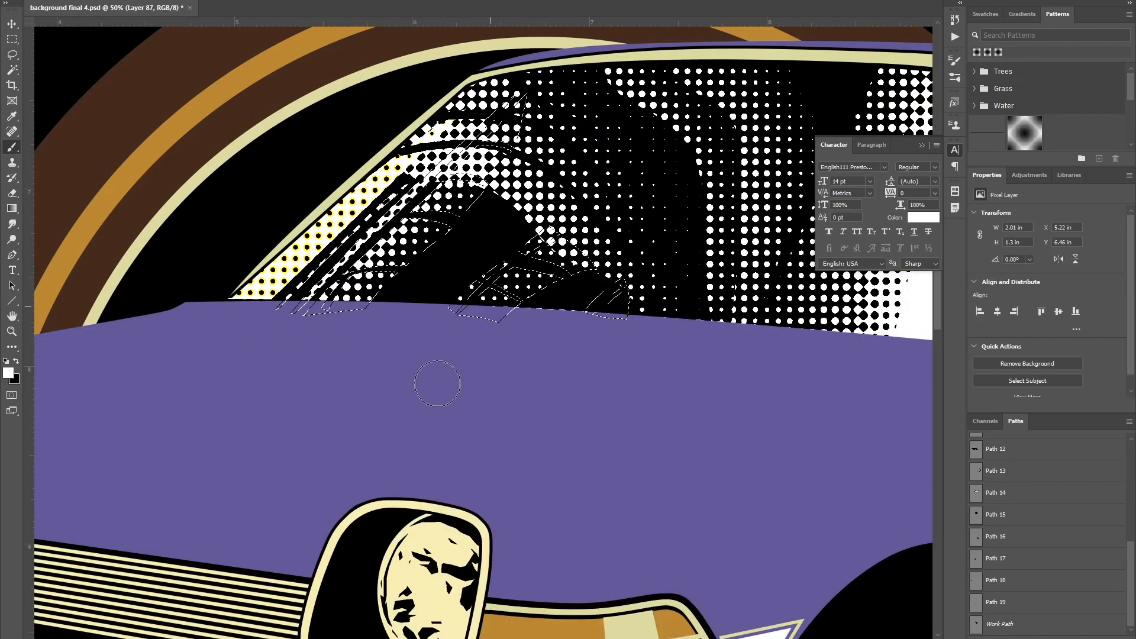
Cut diagonal strips out of the white windshield reflection on Layer 84 with the Polygonal Lasso.
{"action": "right_click", "coordinate": [12, 54]}
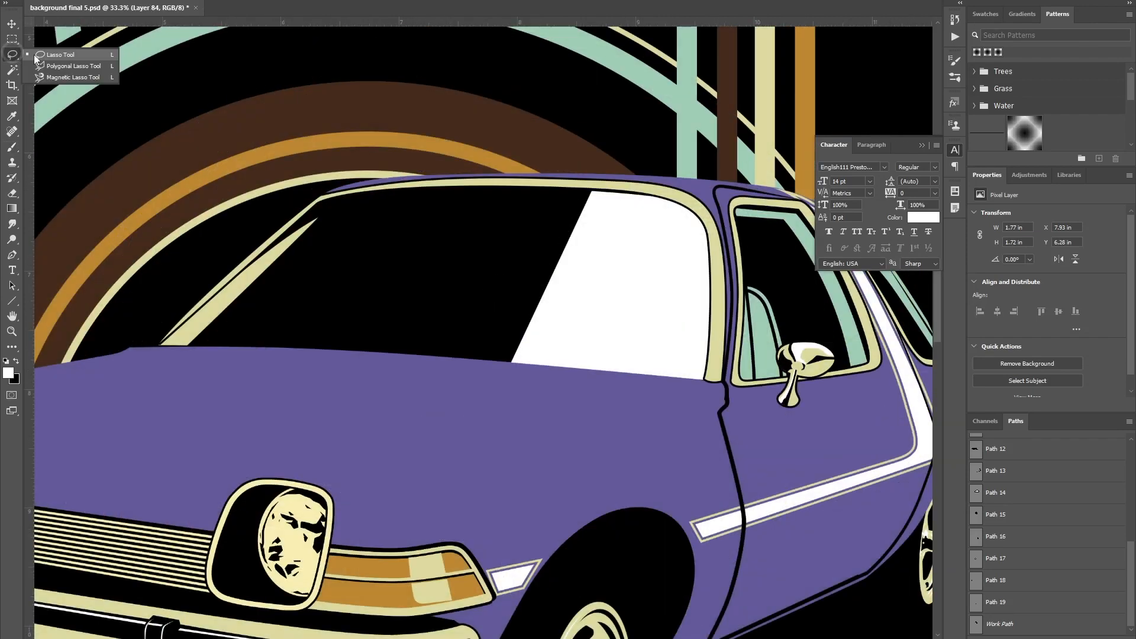
{"action": "left_click", "coordinate": [56, 62]}
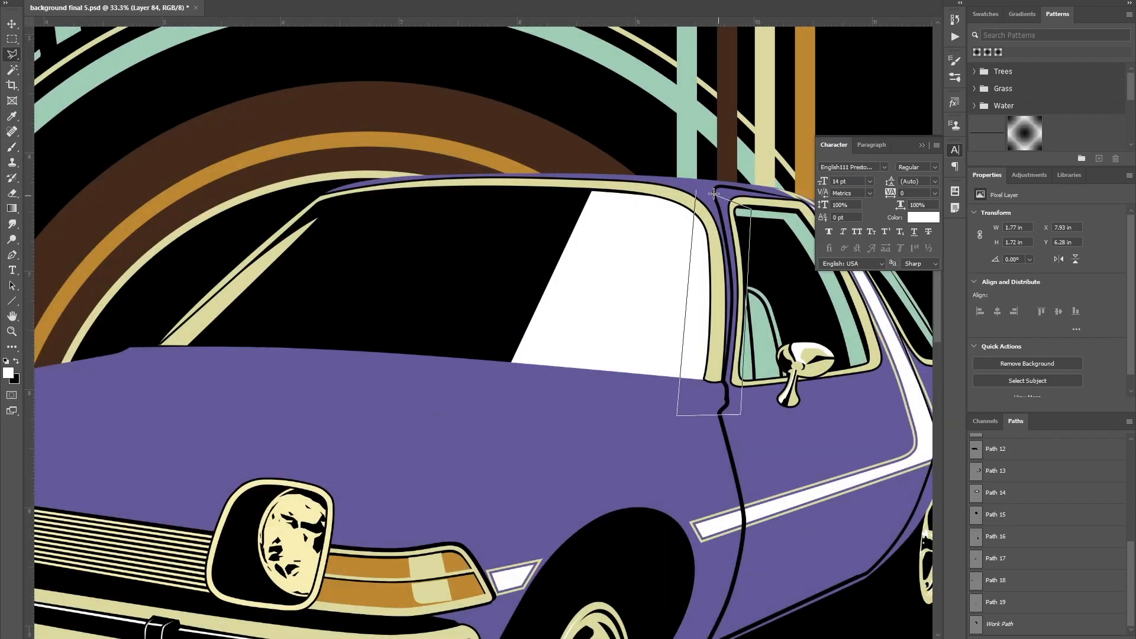
{"action": "left_click", "coordinate": [696, 190]}
{"action": "key", "text": "Delete"}
{"action": "key", "text": "ctrl+d"}
{"action": "double_click", "coordinate": [645, 281]}
{"action": "key", "text": "Delete"}
{"action": "key", "text": "ctrl+d"}
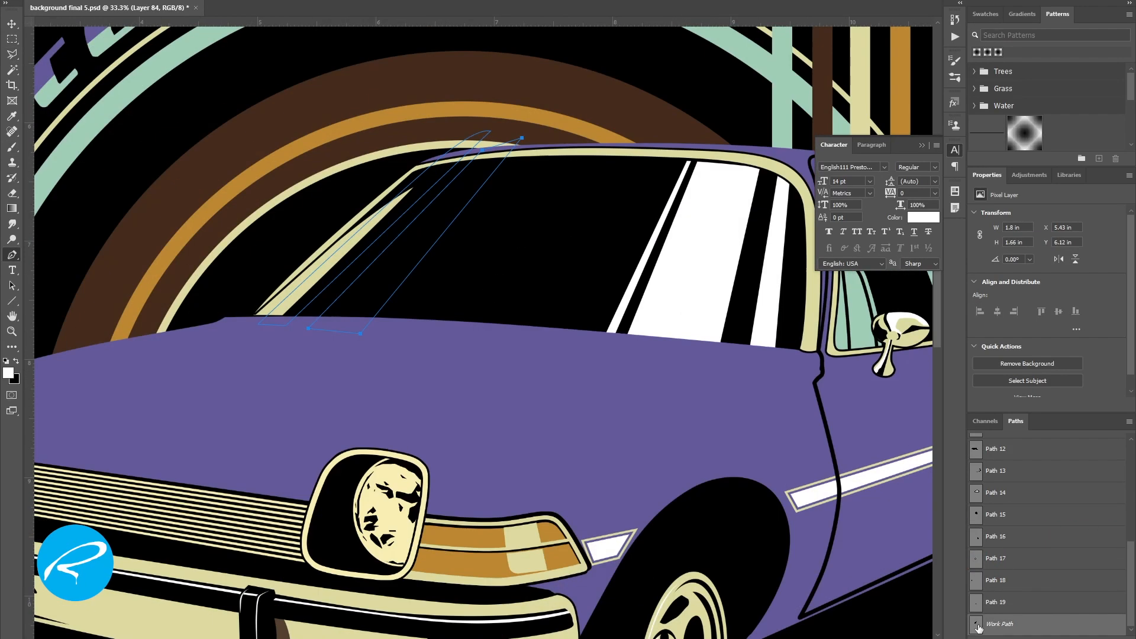
Fill the diagonal reflection paths beside the far windshield pillar with white, and outline a thin strip along the inner reflection.
{"action": "left_click", "coordinate": [978, 628], "text": "ctrl"}
{"action": "left_click", "coordinate": [43, 1]}
{"action": "left_click", "coordinate": [59, 158]}
{"action": "key", "text": "Return"}
{"action": "key", "text": "ctrl+d"}
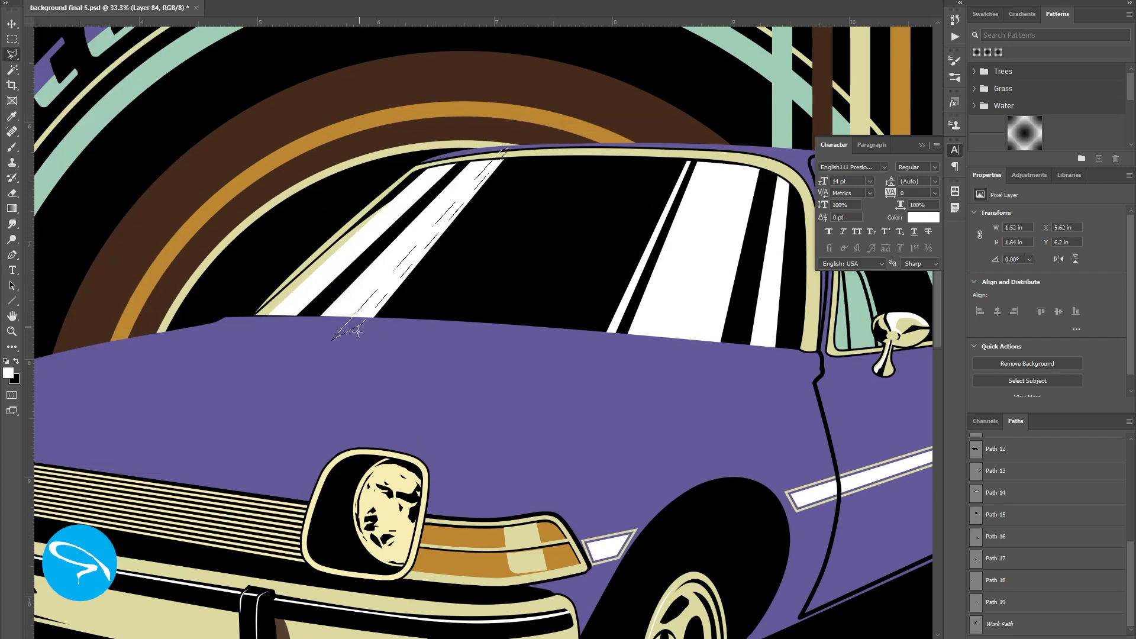
{"action": "double_click", "coordinate": [364, 325]}
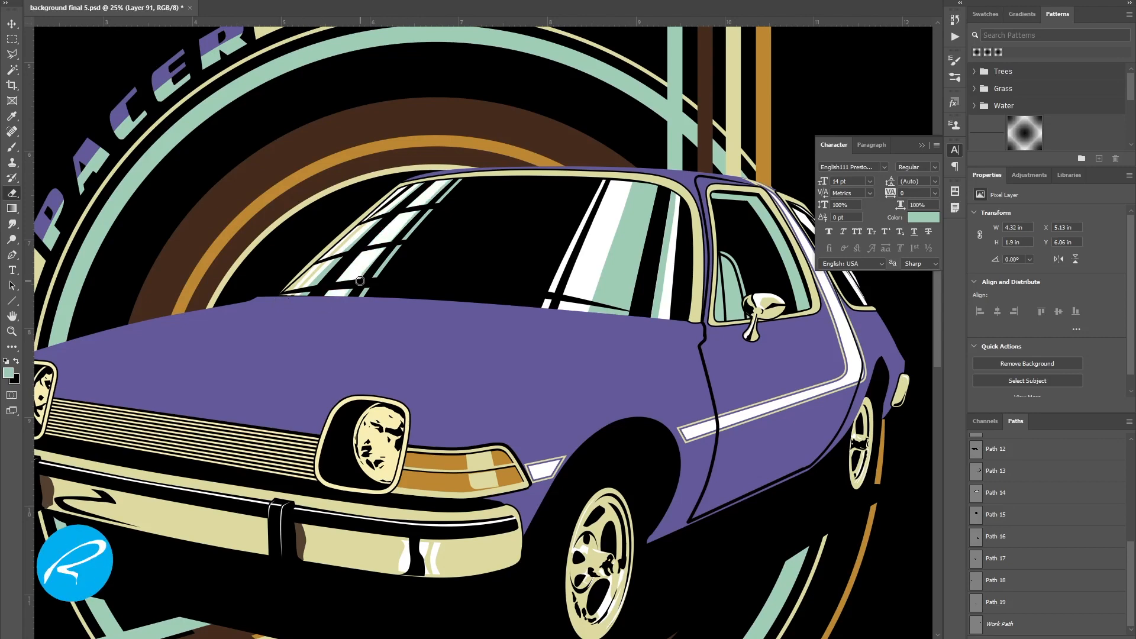
Undo the last erasures in the teal windshield reflections and add a layer mask for brushing.
{"action": "key", "text": "ctrl+plus"}
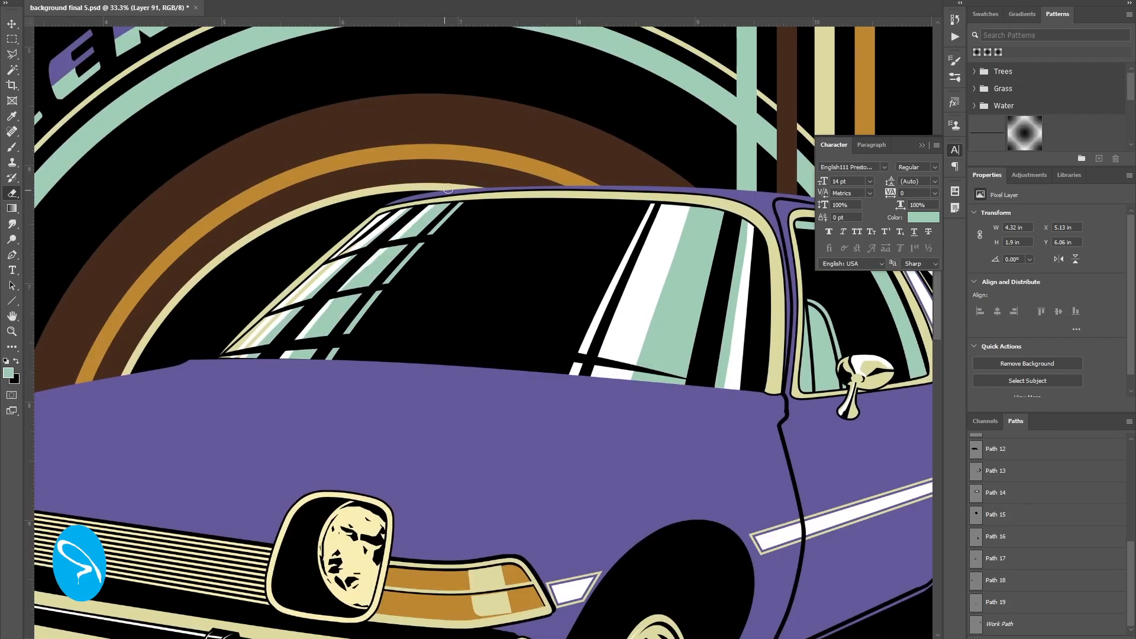
{"action": "key", "text": "ctrl+plus"}
{"action": "left_click_drag", "start_coordinate": [504, 228], "coordinate": [535, 267]}
{"action": "key", "text": "ctrl+z"}
{"action": "key", "text": "ctrl+z"}
{"action": "key", "text": "ctrl+z"}
{"action": "key", "text": "ctrl+z"}
{"action": "key", "text": "ctrl+z"}
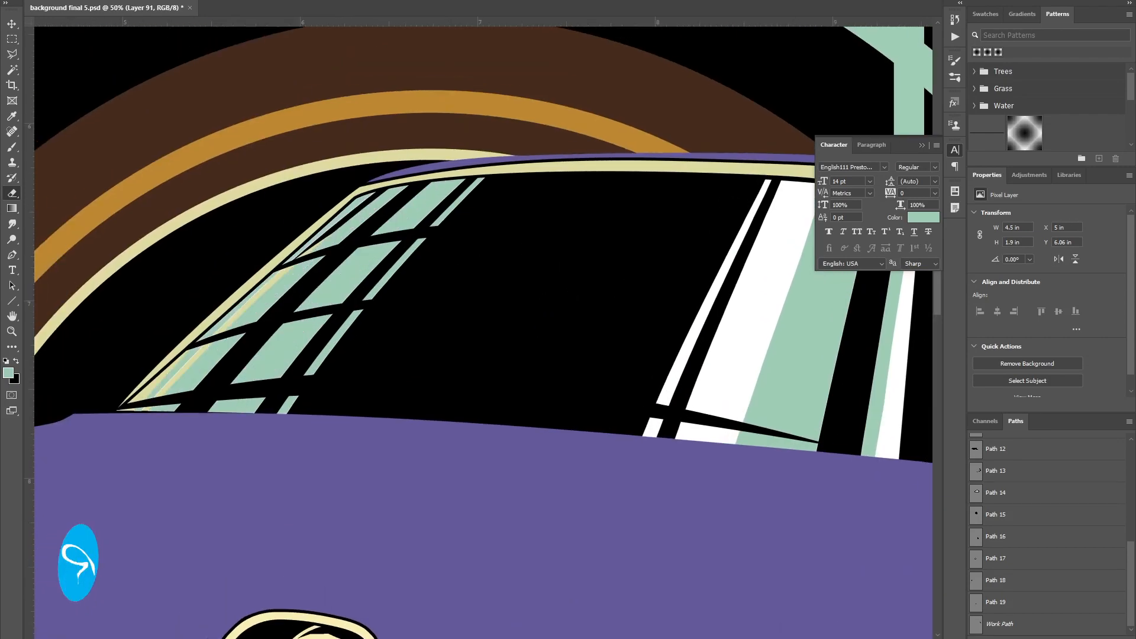
{"action": "left_click", "coordinate": [90, 0]}
{"action": "mouse_move", "coordinate": [112, 156]}
{"action": "left_click", "coordinate": [235, 156]}
{"action": "key", "text": "b"}
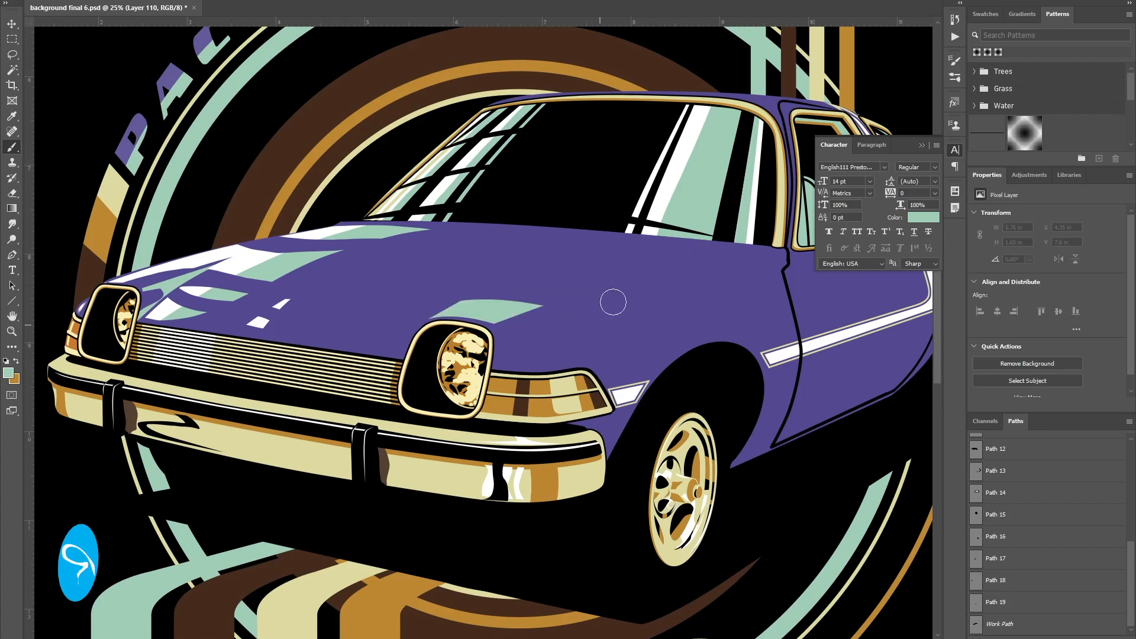
Brush teal and white reflection shapes across the hood above the near headlight and over its centre.
{"action": "left_click_drag", "start_coordinate": [613, 301], "coordinate": [770, 261]}
{"action": "left_click_drag", "start_coordinate": [621, 195], "coordinate": [661, 200]}
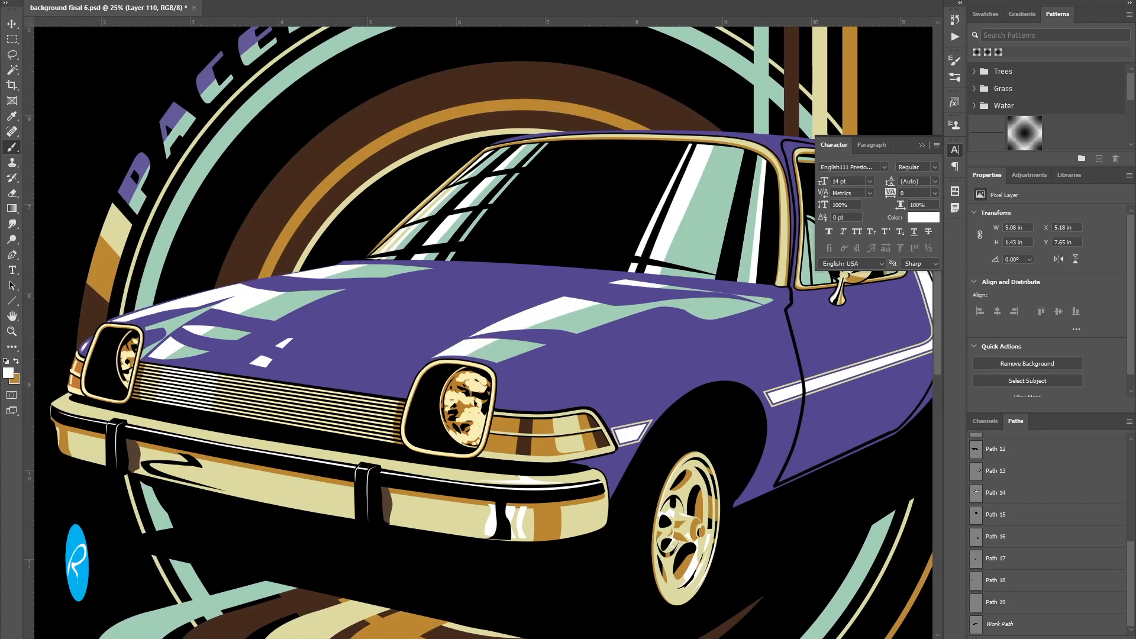
{"action": "left_click_drag", "start_coordinate": [377, 349], "coordinate": [487, 270]}
{"action": "left_click_drag", "start_coordinate": [426, 298], "coordinate": [485, 326]}
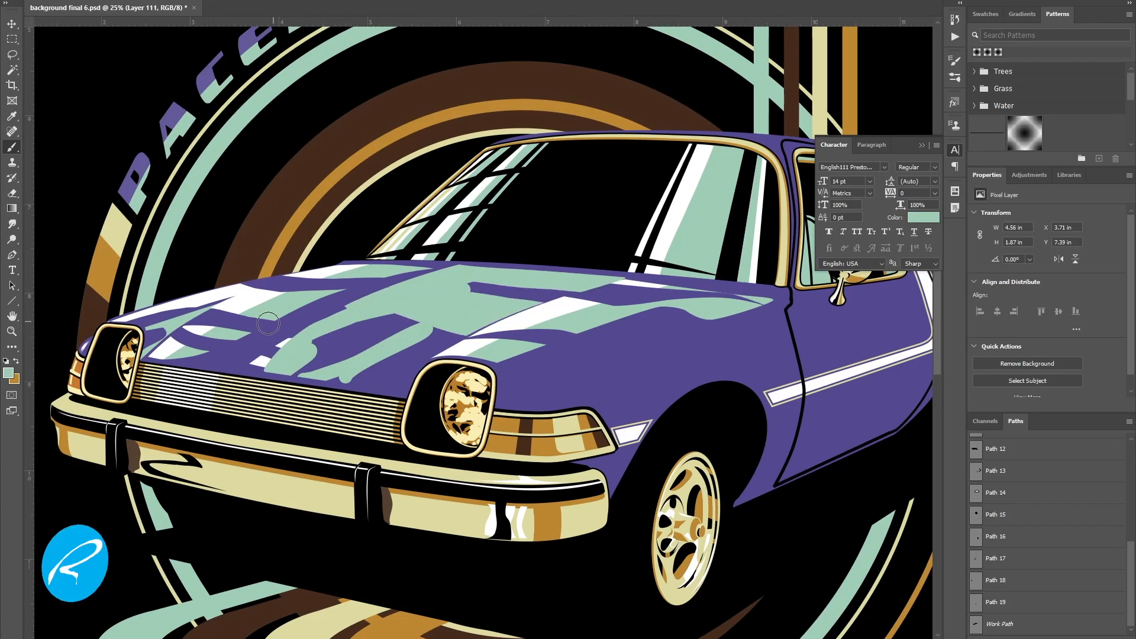
Extend the teal streaks at the hood's centre and erase their edges into cleaner shapes.
{"action": "left_click_drag", "start_coordinate": [320, 331], "coordinate": [402, 382]}
{"action": "key", "text": "e"}
{"action": "left_click_drag", "start_coordinate": [331, 310], "coordinate": [440, 346]}
{"action": "left_click_drag", "start_coordinate": [395, 284], "coordinate": [473, 290]}
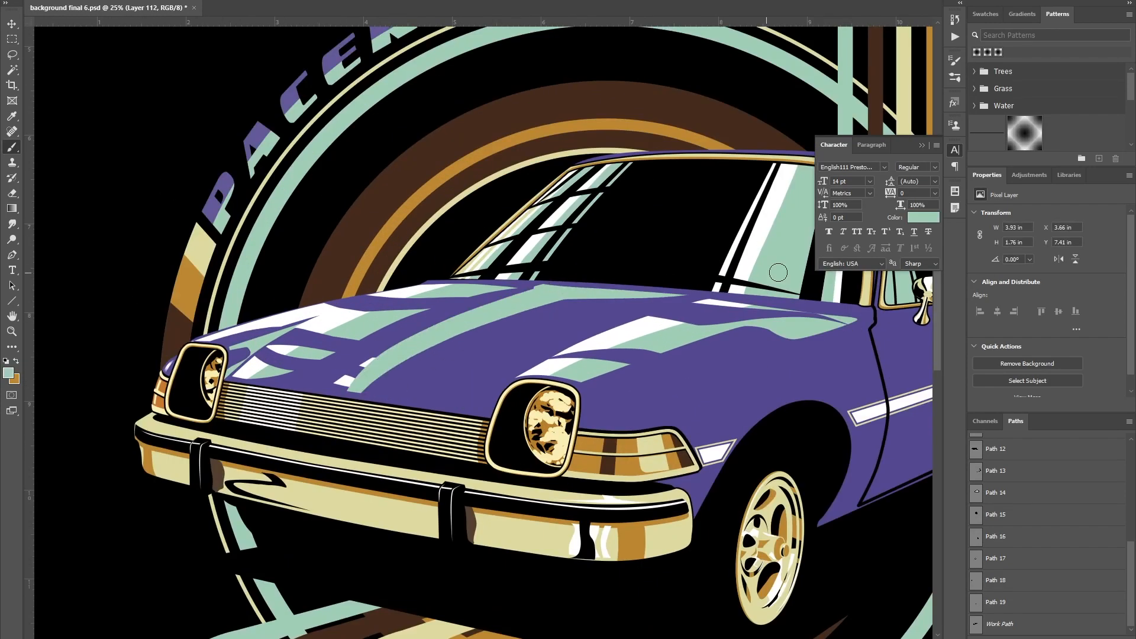
Brush further teal reflections on Layer 112 beside the hood's centre streak.
{"action": "left_click_drag", "start_coordinate": [477, 319], "coordinate": [535, 289]}
{"action": "left_click_drag", "start_coordinate": [672, 191], "coordinate": [685, 167]}
{"action": "left_click_drag", "start_coordinate": [494, 382], "coordinate": [531, 364]}
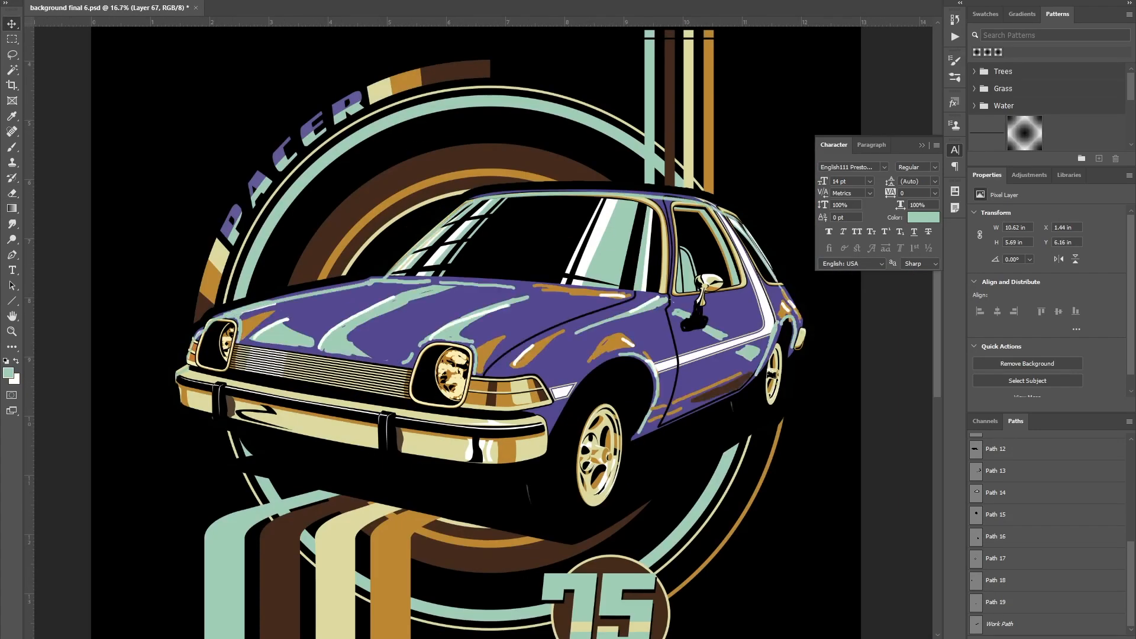
Trace the hood highlight beside the far headlight with the Pen tool.
{"action": "key", "text": "p"}
{"action": "scroll", "coordinate": [355, 296], "scroll_direction": "up", "scroll_amount": 2}
{"action": "scroll", "coordinate": [296, 378], "scroll_direction": "up", "scroll_amount": 1}
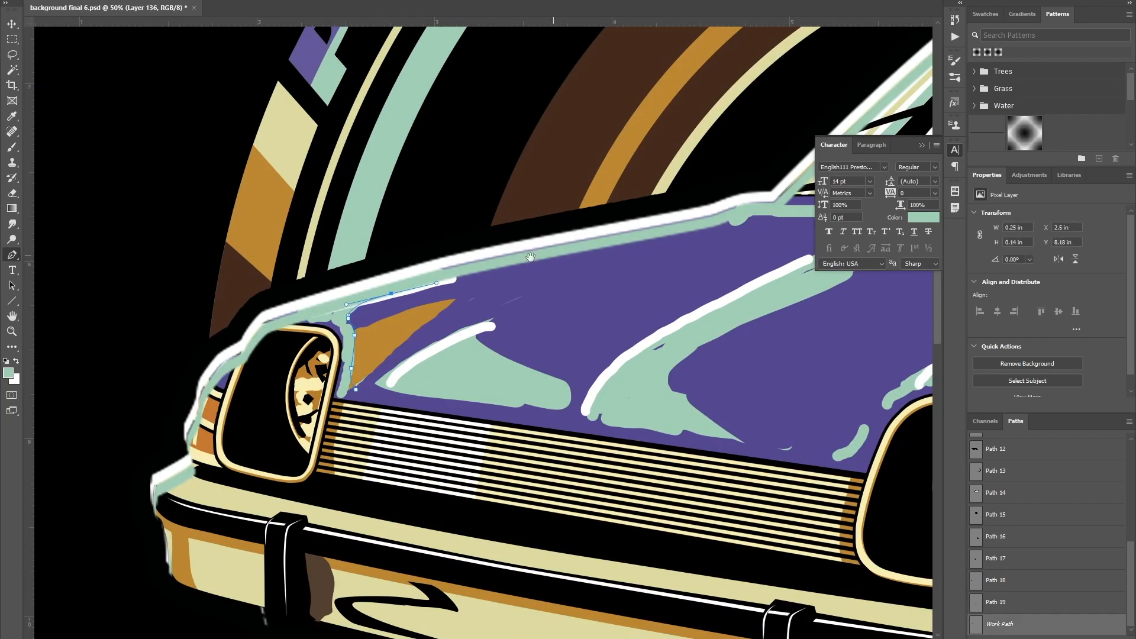
{"action": "left_click_drag", "start_coordinate": [530, 257], "coordinate": [390, 276]}
{"action": "left_click_drag", "start_coordinate": [564, 246], "coordinate": [583, 244]}
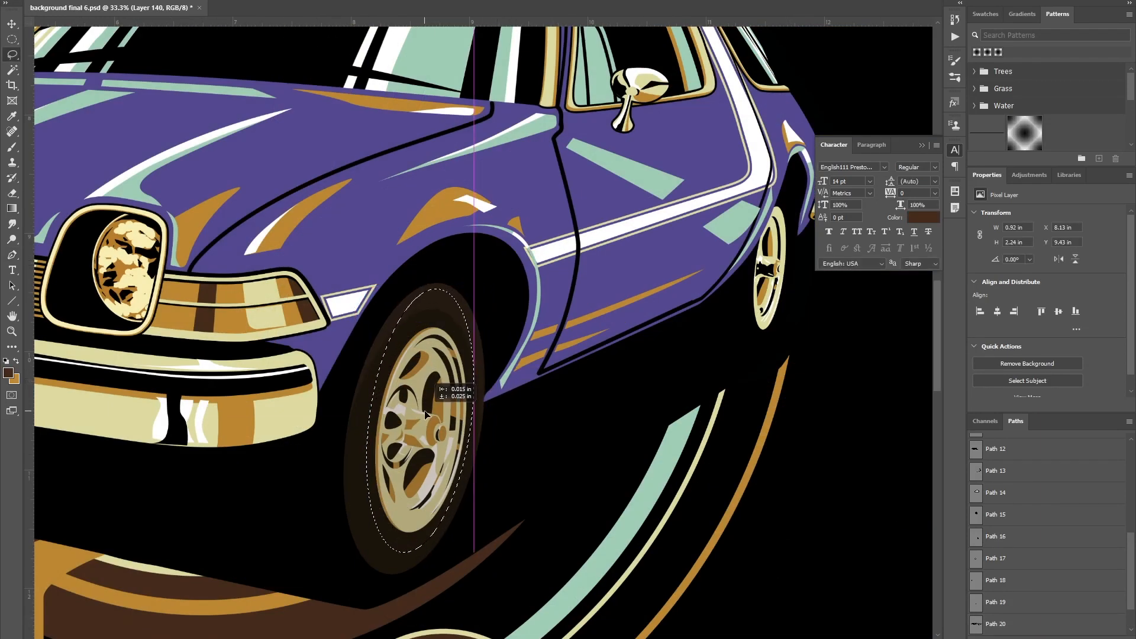
Duplicate the selected brown tyre shading around the front wheel onto its own layer.
{"action": "key", "text": "ctrl+j"}
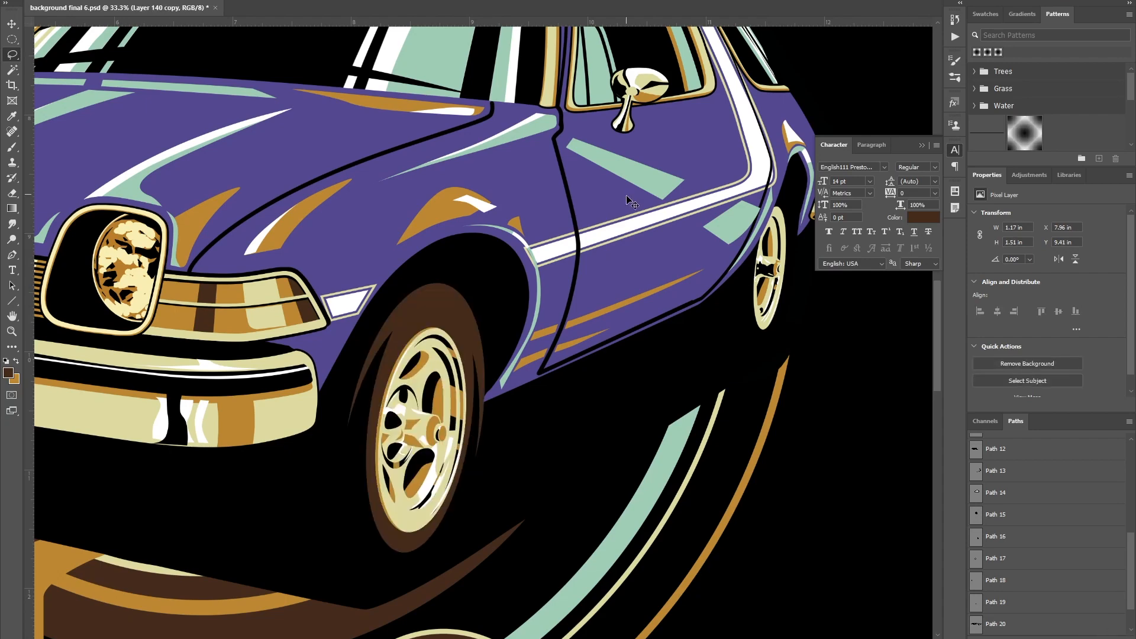
{"action": "key", "text": "ctrl+0"}
{"action": "scroll", "coordinate": [744, 374], "scroll_direction": "up", "scroll_amount": 3}
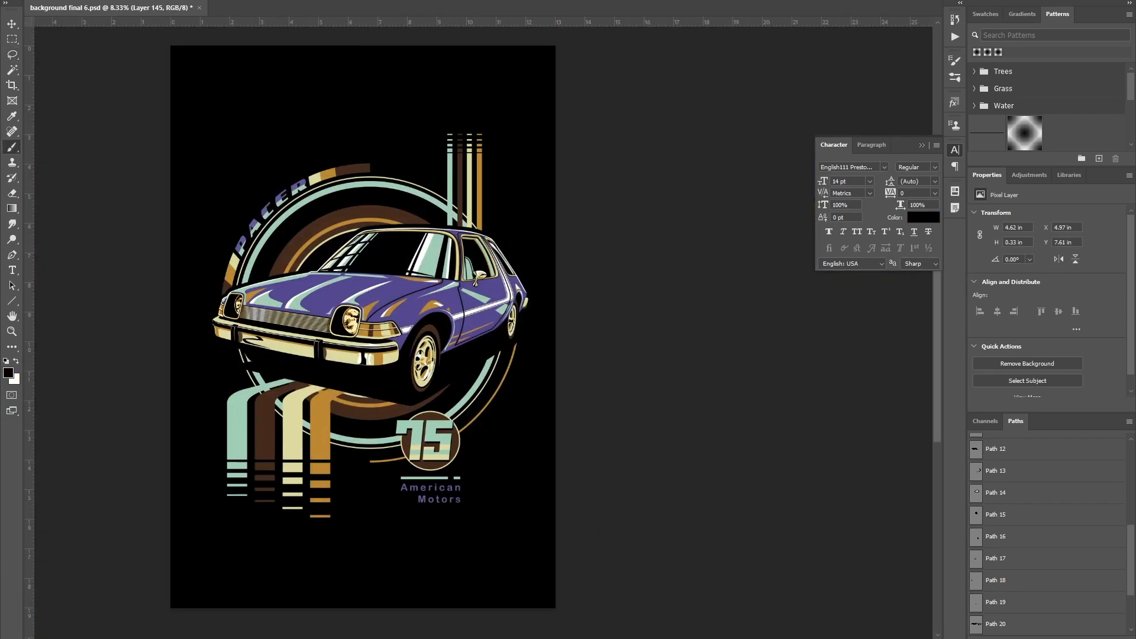
{"action": "left_click_drag", "start_coordinate": [1134, 4], "coordinate": [620, 1]}
{"action": "mouse_move", "coordinate": [811, 78]}
{"action": "left_mouse_down"}
{"action": "mouse_move", "coordinate": [807, 567]}
{"action": "mouse_move", "coordinate": [811, 61]}
{"action": "left_mouse_up"}
{"action": "left_click", "coordinate": [811, 2]}
{"action": "left_click", "coordinate": [843, 56]}
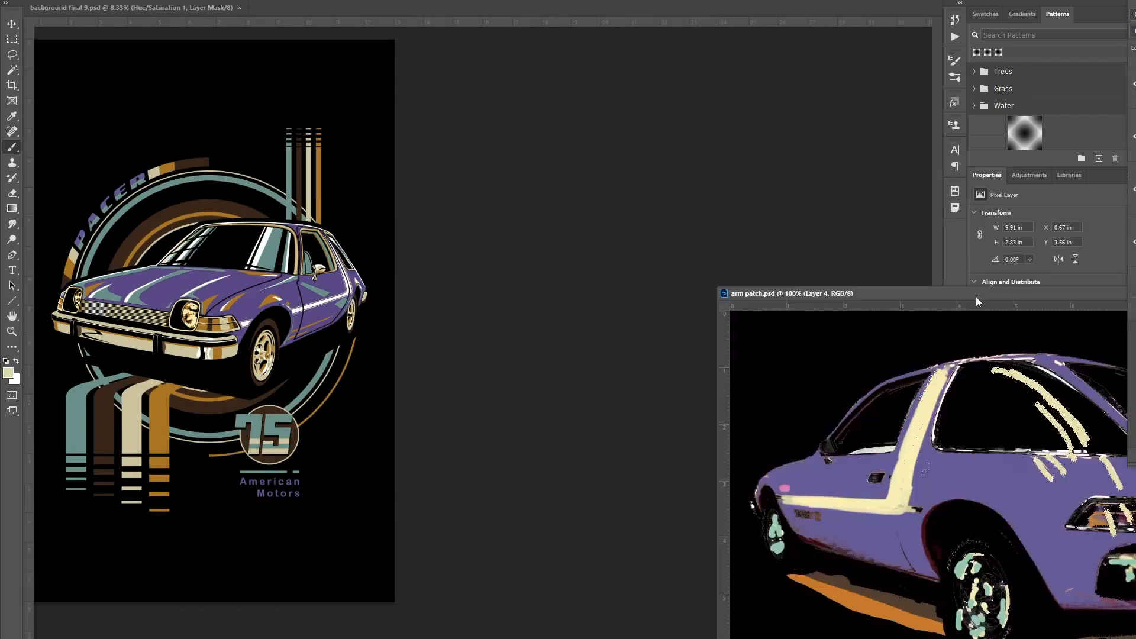
Move the floating arm patch.psd window over the poster workspace and zoom out to arrange the artwork.
{"action": "left_click_drag", "start_coordinate": [976, 296], "coordinate": [483, 108]}
{"action": "left_click_drag", "start_coordinate": [817, 102], "coordinate": [580, 248]}
{"action": "key", "text": "ctrl+minus"}
{"action": "key", "text": "ctrl+minus"}
{"action": "left_click_drag", "start_coordinate": [439, 252], "coordinate": [652, 98]}
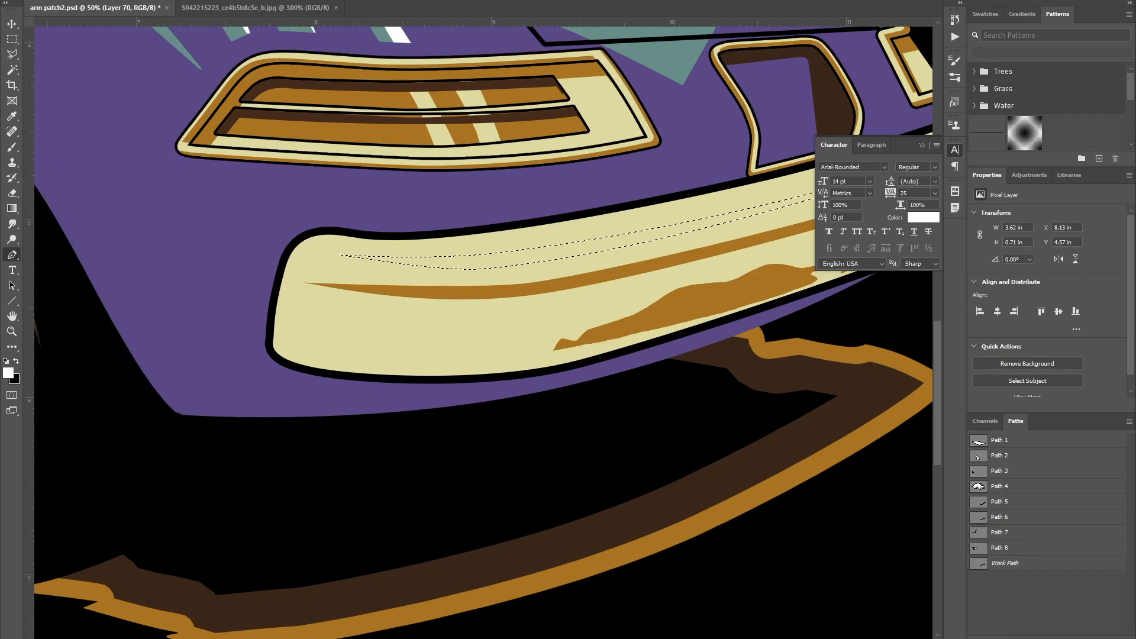
Fill the narrow curved selection along the upper part of the patch car's bumper with white.
{"action": "key", "text": "alt+BackSpace"}
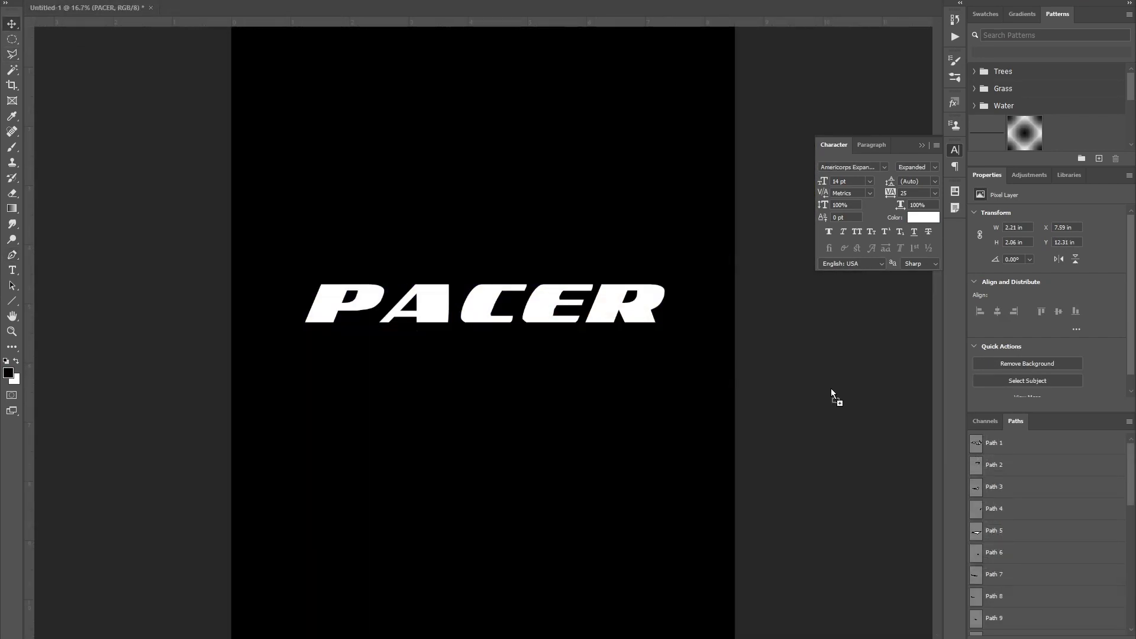
Place the 75 badge in the PACER lettering document and recolour the white PACER text with the badge's teal.
{"action": "left_click_drag", "start_coordinate": [831, 389], "coordinate": [502, 306]}
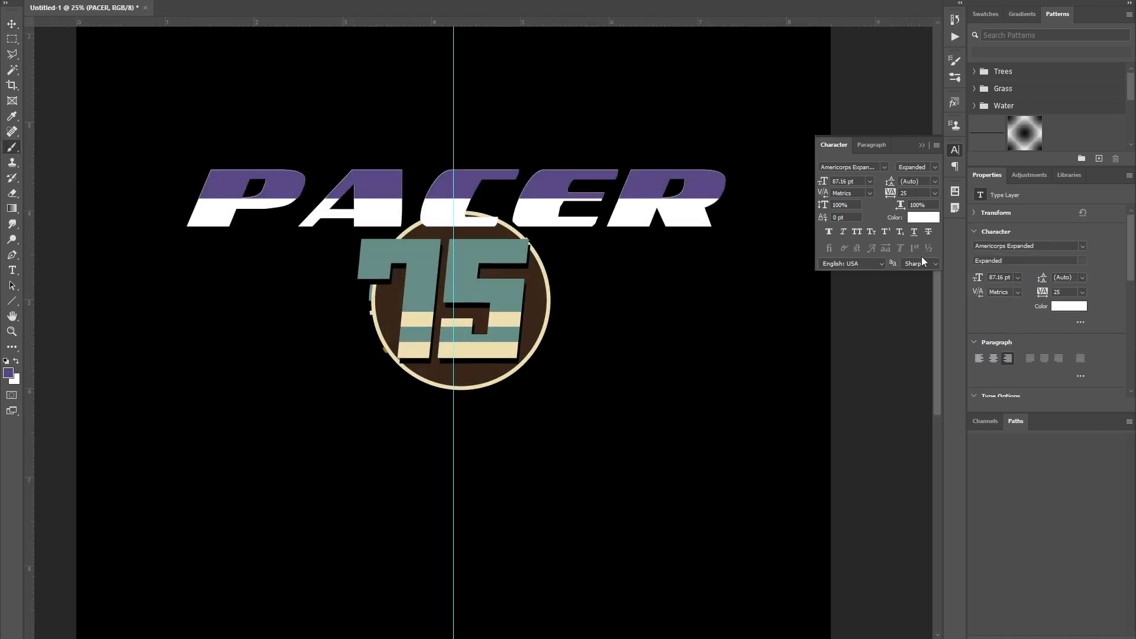
{"action": "left_click", "coordinate": [923, 217]}
{"action": "left_click", "coordinate": [467, 273]}
{"action": "key", "text": "Return"}
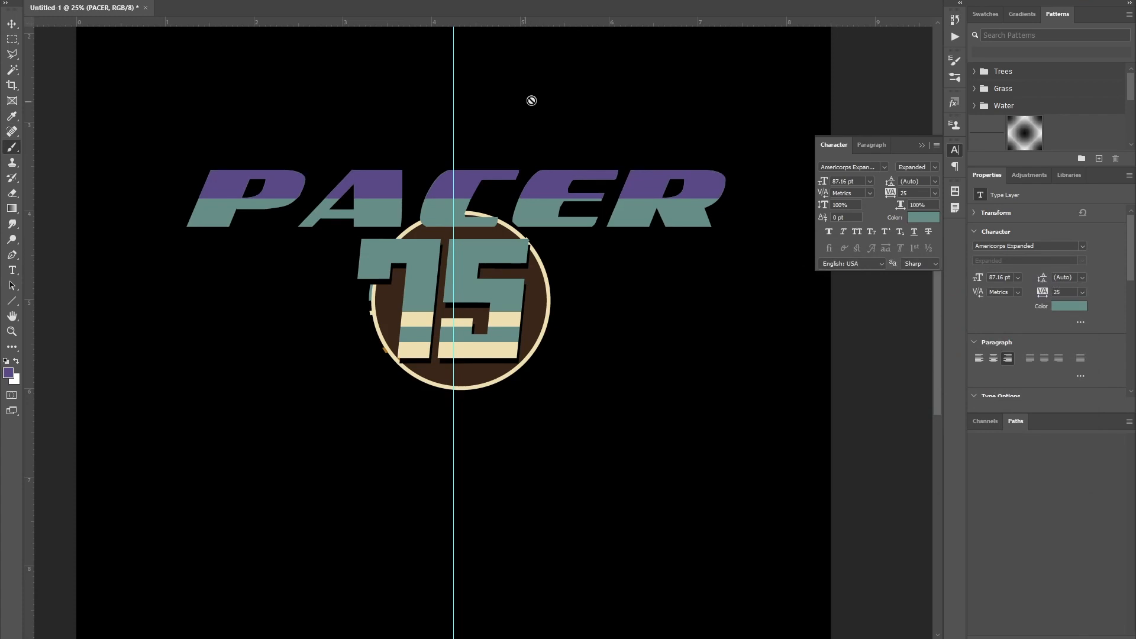
{"action": "key", "text": "ctrl+minus"}
{"action": "key", "text": "ctrl+minus"}
{"action": "key", "text": "ctrl+plus"}
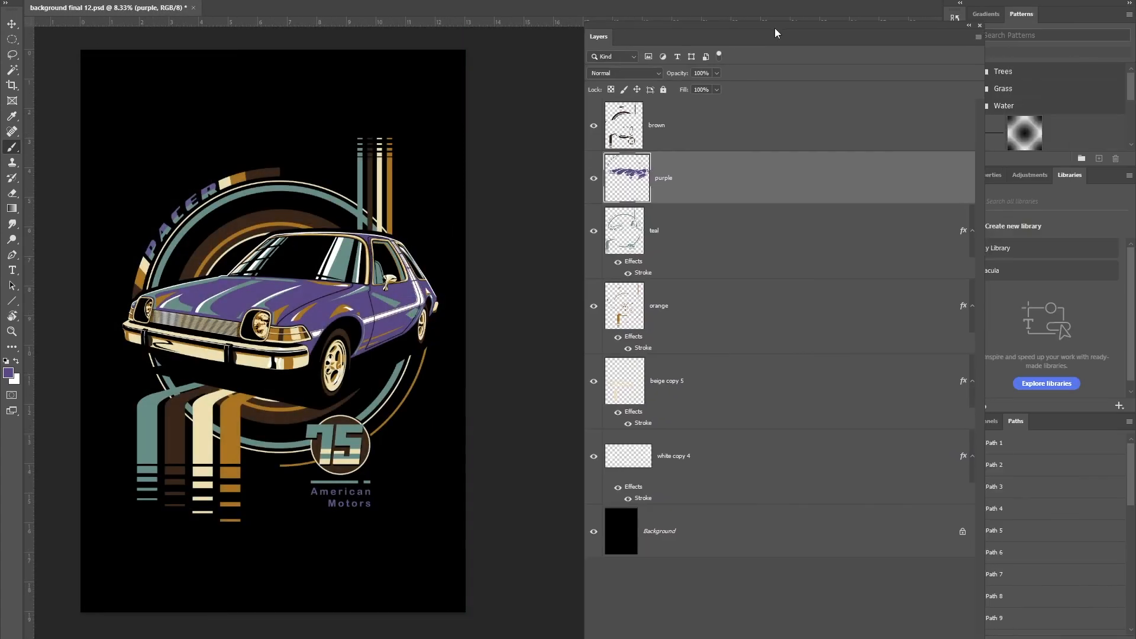
Place the Layers panel beside the poster and hide the brown, purple, teal, orange, beige copy 5 and white copy 4 layers one by one.
{"action": "left_click_drag", "start_coordinate": [777, 33], "coordinate": [532, 85]}
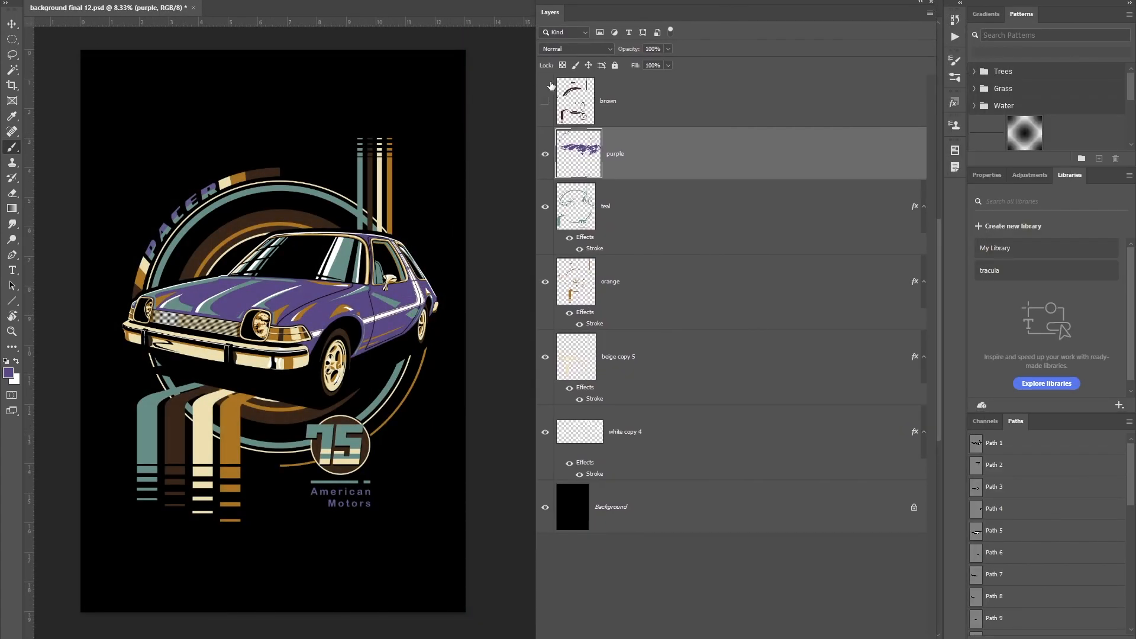
{"action": "left_click_drag", "start_coordinate": [536, 88], "coordinate": [698, 89]}
{"action": "left_click", "coordinate": [708, 102]}
{"action": "left_click", "coordinate": [707, 102]}
{"action": "left_click", "coordinate": [707, 154]}
{"action": "left_click", "coordinate": [707, 207]}
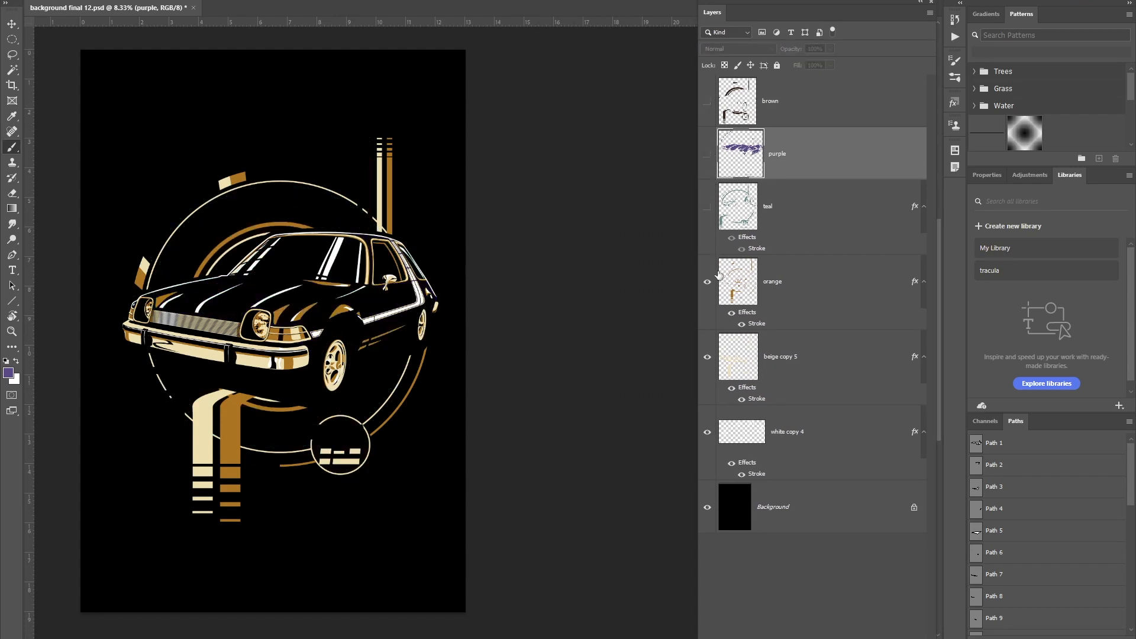
{"action": "left_click", "coordinate": [708, 282]}
{"action": "left_click", "coordinate": [708, 357]}
{"action": "left_click", "coordinate": [708, 432]}
Show the poster's colour layers again one by one, from white copy 4 up to brown, and select the Background layer.
{"action": "left_click", "coordinate": [707, 432]}
{"action": "left_click", "coordinate": [708, 357]}
{"action": "left_click", "coordinate": [707, 281]}
{"action": "left_click", "coordinate": [707, 207]}
{"action": "left_click", "coordinate": [707, 154]}
{"action": "left_click", "coordinate": [707, 101]}
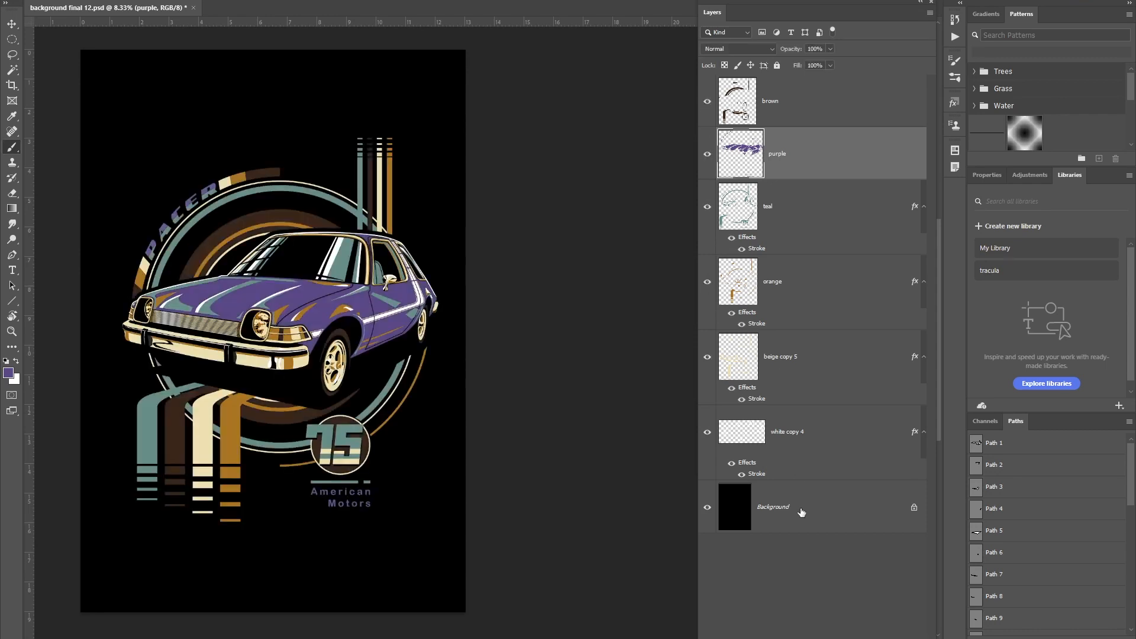
{"action": "left_click", "coordinate": [787, 507]}
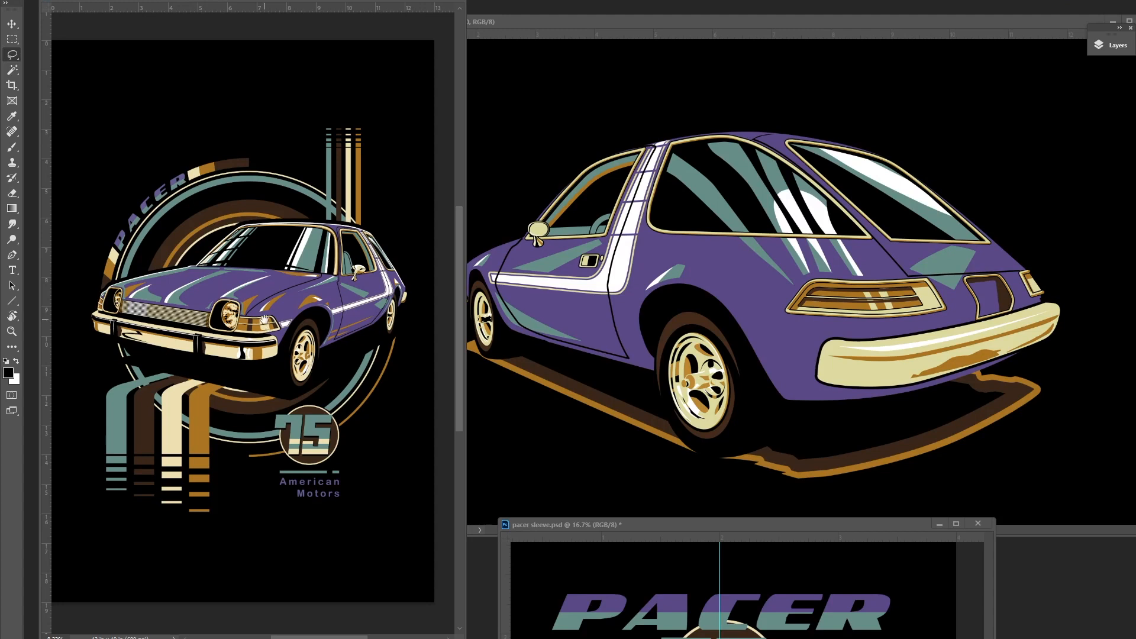
Enlarge the front-view car poster in its window, then bring back graphic.psd forward and centre the rear-view car.
{"action": "scroll", "coordinate": [236, 322], "scroll_direction": "up", "scroll_amount": 2}
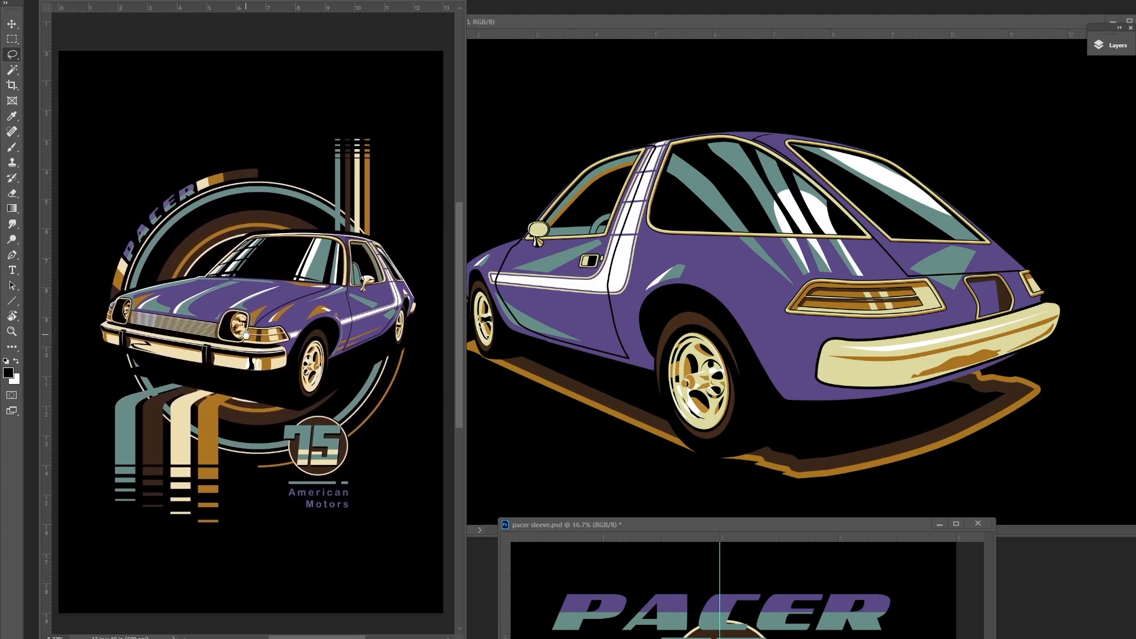
{"action": "left_click_drag", "start_coordinate": [245, 333], "coordinate": [256, 341]}
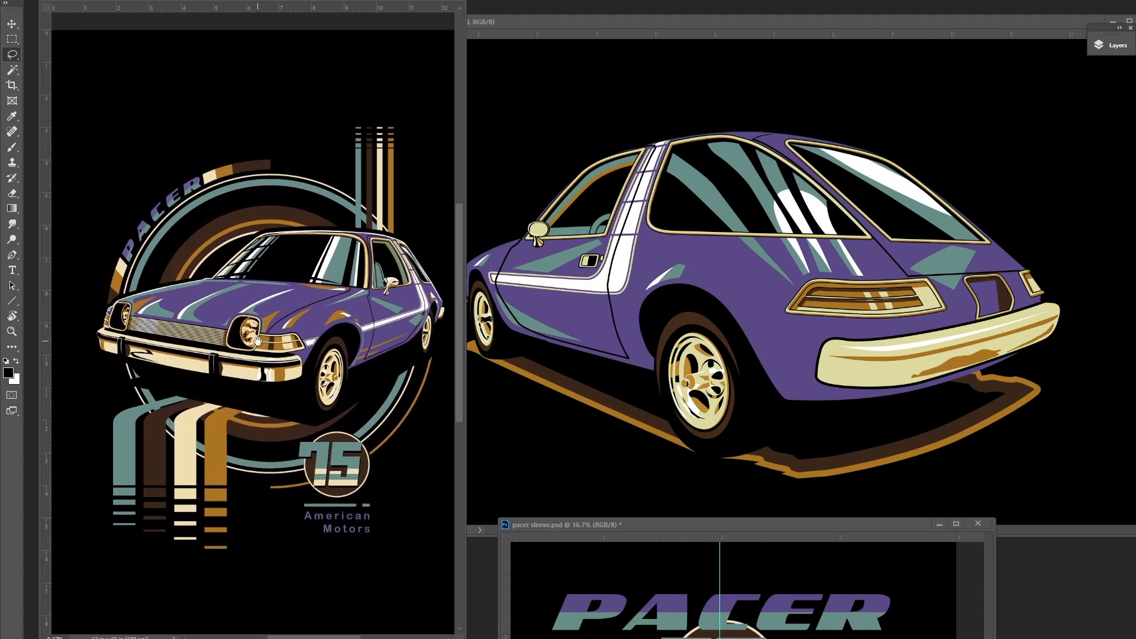
{"action": "left_click", "coordinate": [682, 312]}
{"action": "left_click_drag", "start_coordinate": [727, 316], "coordinate": [711, 277]}
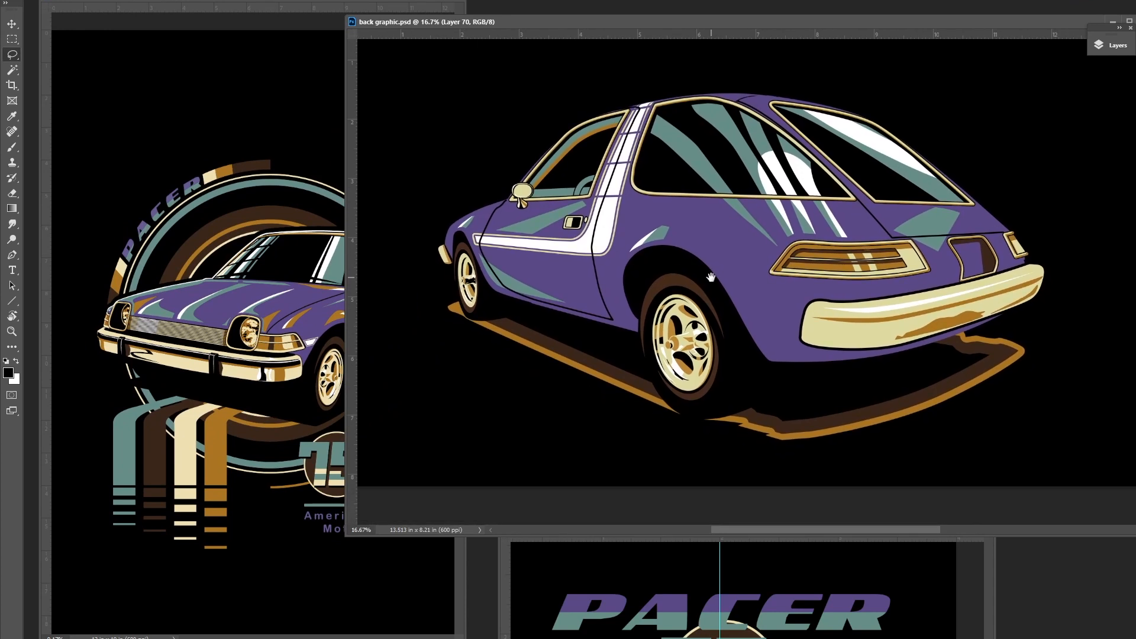
Move the pacer sleeve.psd window up over back graphic.psd, centre its artwork and bring the poster window to the front.
{"action": "left_click", "coordinate": [688, 597]}
{"action": "left_click_drag", "start_coordinate": [698, 523], "coordinate": [631, 402]}
{"action": "left_click_drag", "start_coordinate": [661, 480], "coordinate": [678, 477]}
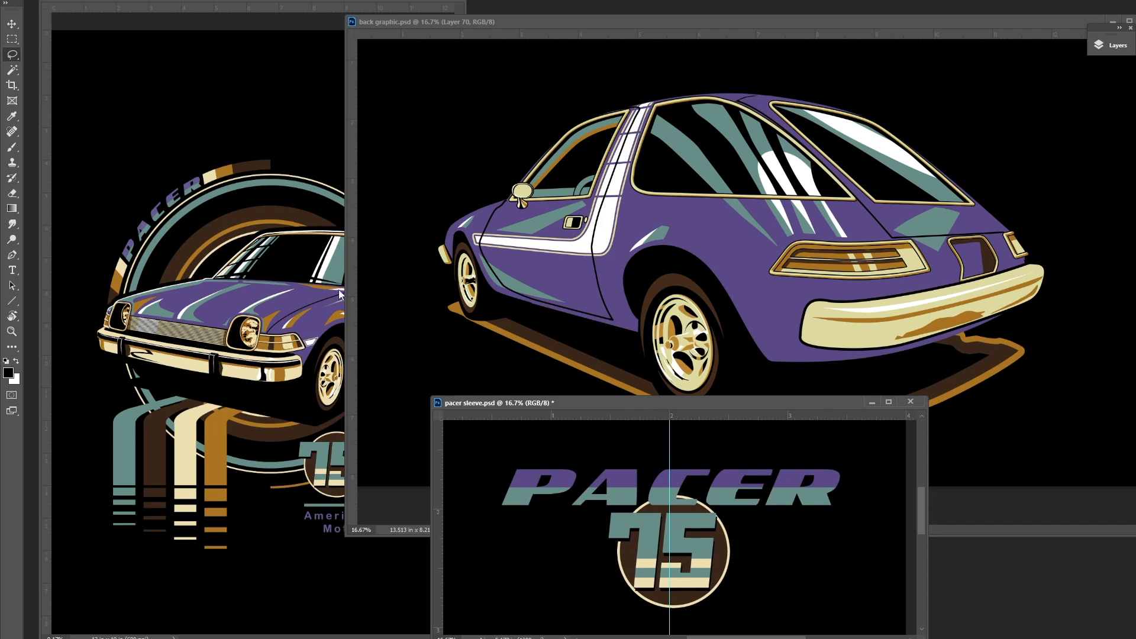
{"action": "left_click", "coordinate": [246, 247]}
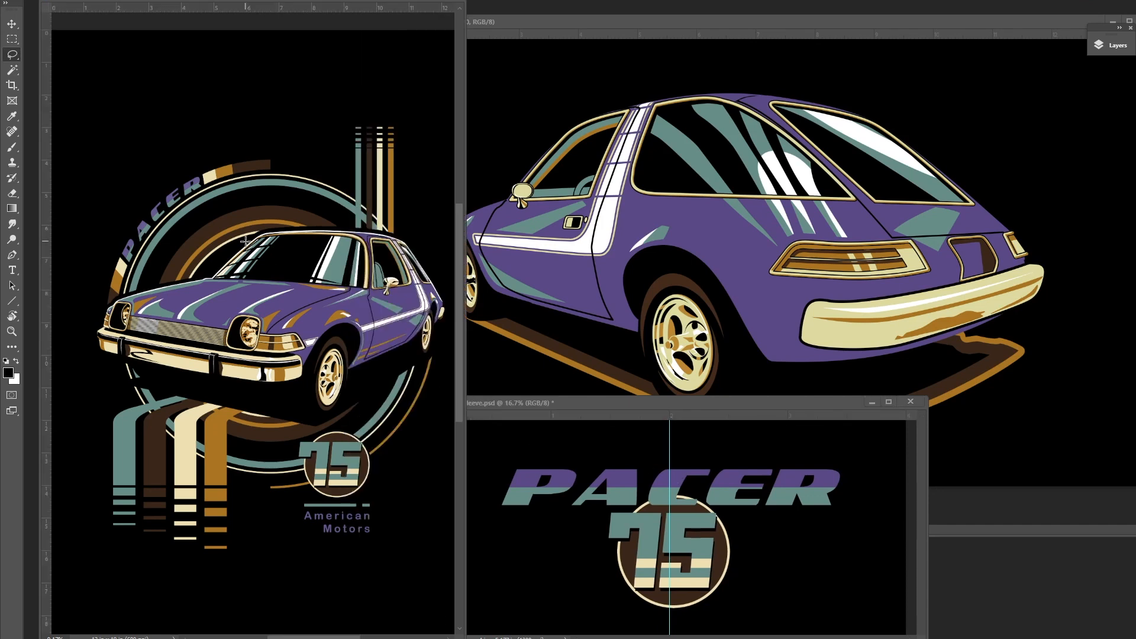